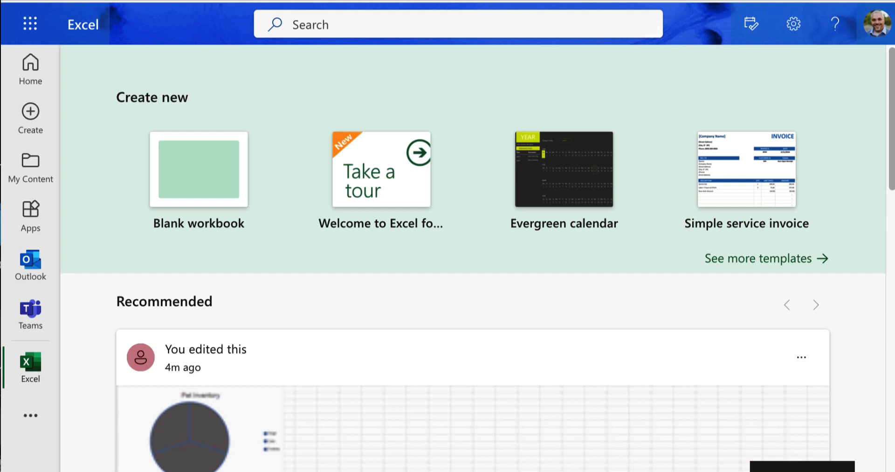
Step: Create a new blank Excel workbook from Microsoft 365
{"action": "left_click", "coordinate": [31, 74]}
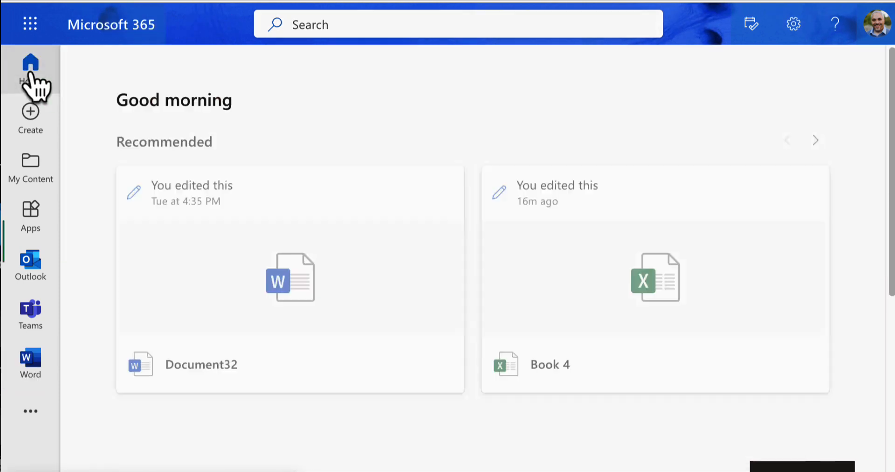
{"action": "left_click", "coordinate": [31, 27]}
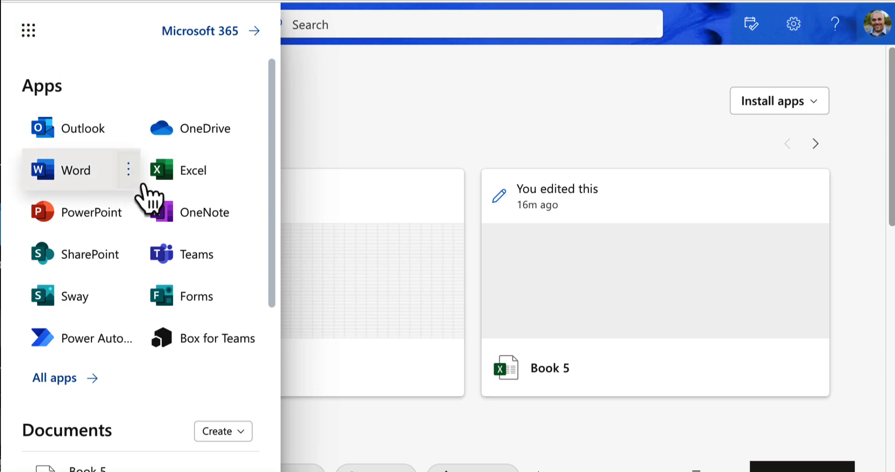
{"action": "left_click", "coordinate": [164, 184]}
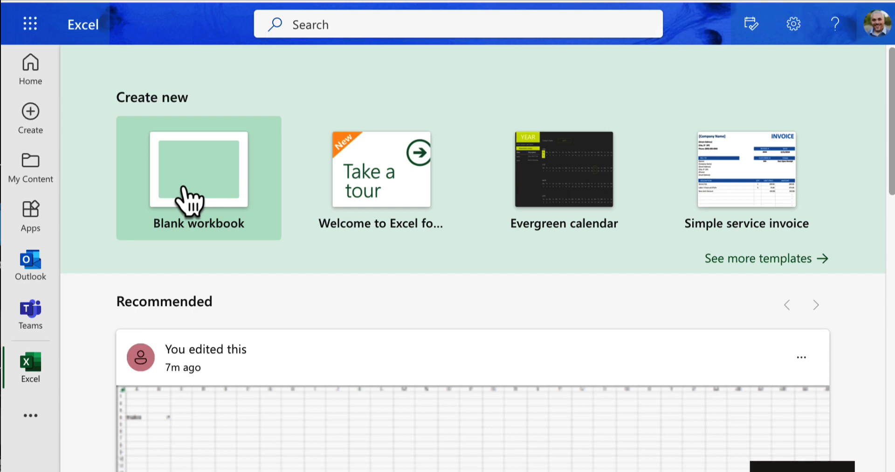
{"action": "left_click", "coordinate": [32, 135]}
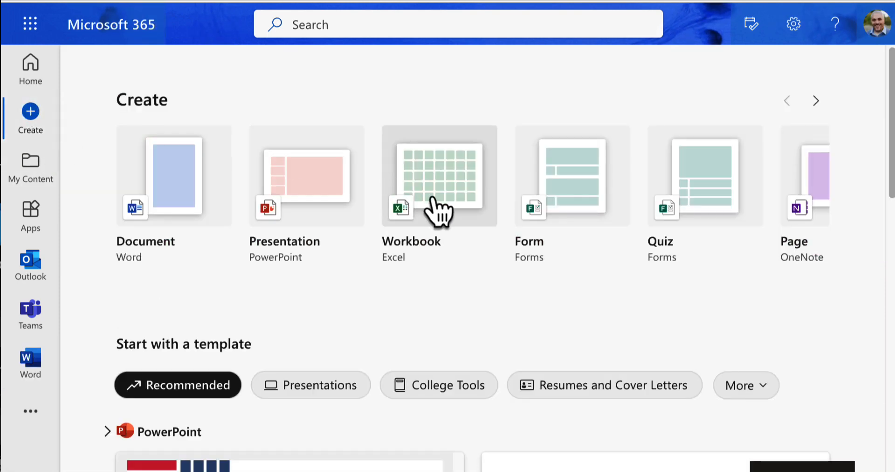
{"action": "left_click", "coordinate": [433, 197]}
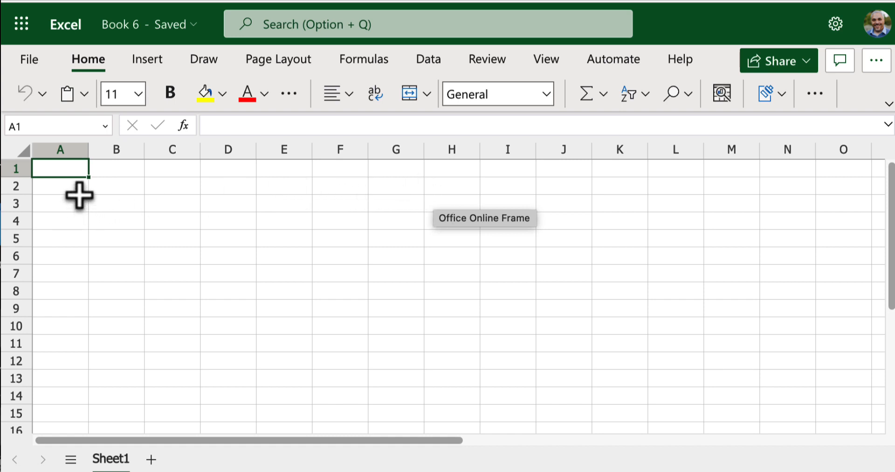
{"action": "left_click", "coordinate": [95, 190]}
{"action": "left_click", "coordinate": [186, 206]}
{"action": "left_click", "coordinate": [189, 253]}
{"action": "left_click", "coordinate": [136, 253]}
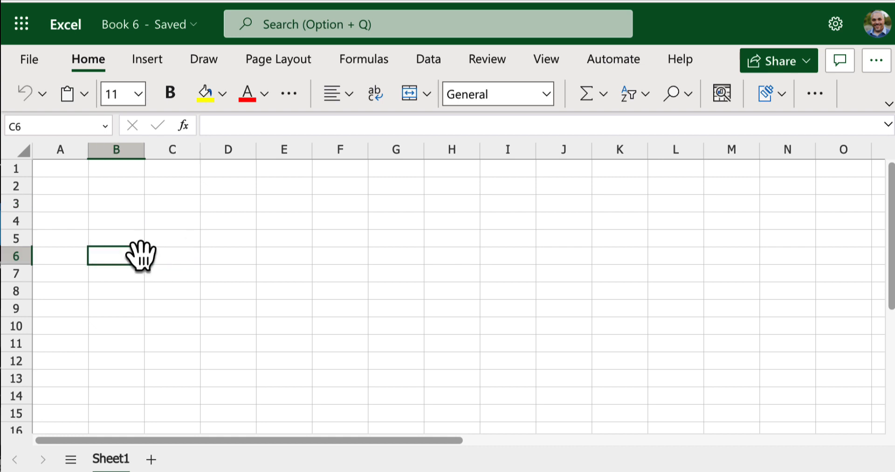
{"action": "left_click", "coordinate": [135, 224]}
{"action": "left_click", "coordinate": [186, 218]}
{"action": "left_click", "coordinate": [194, 185]}
{"action": "left_click", "coordinate": [231, 200]}
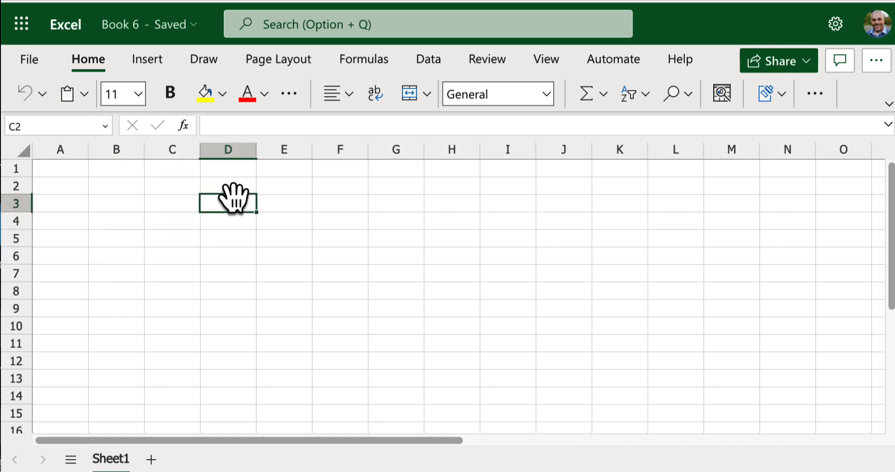
{"action": "left_click", "coordinate": [228, 239]}
{"action": "left_click", "coordinate": [95, 199]}
{"action": "left_click", "coordinate": [72, 186]}
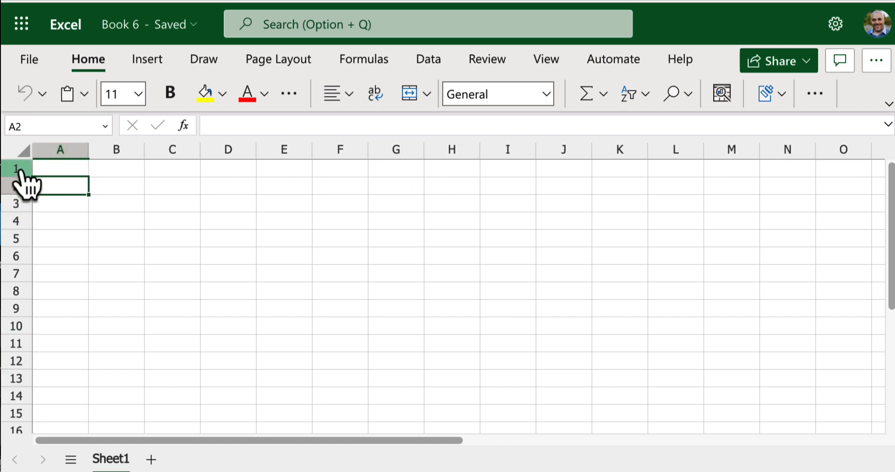
{"action": "left_click", "coordinate": [128, 190]}
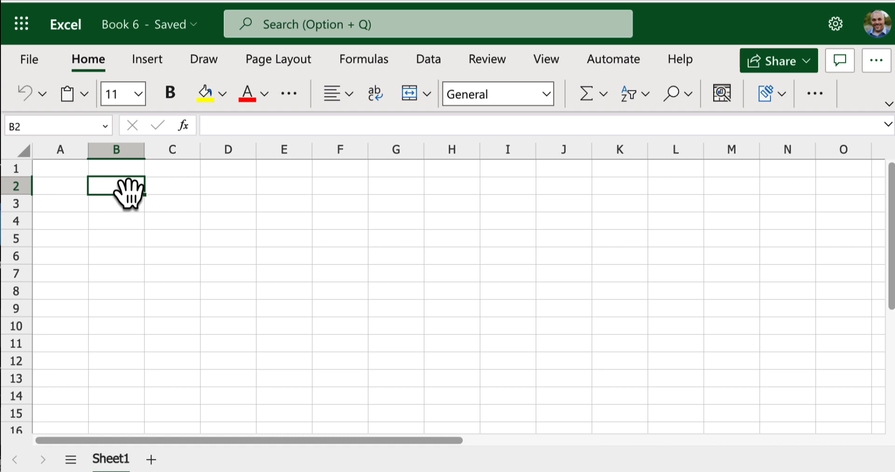
{"action": "left_click", "coordinate": [156, 205]}
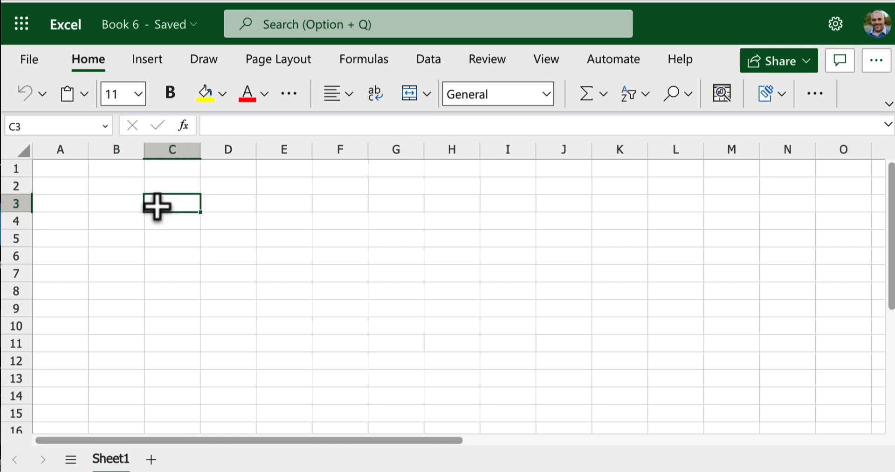
{"action": "left_click", "coordinate": [119, 181]}
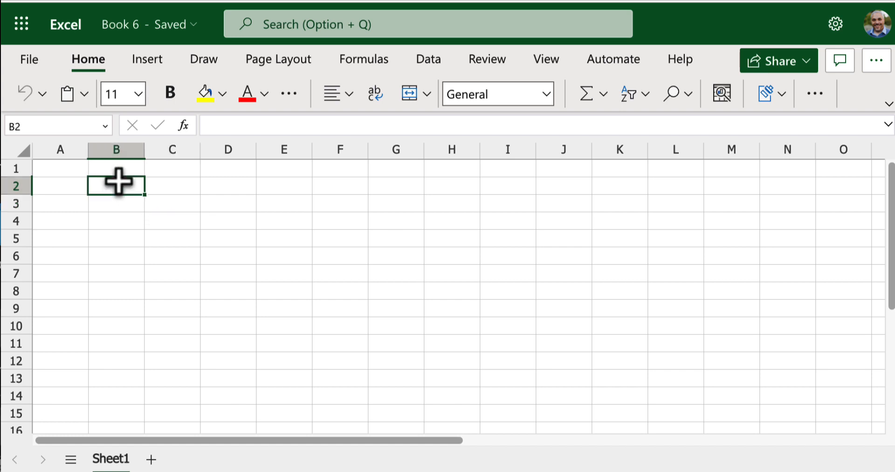
Step: Enter the pet labels Dogs, Cats and Snakes in cells A2 to A4
{"action": "left_click", "coordinate": [62, 188]}
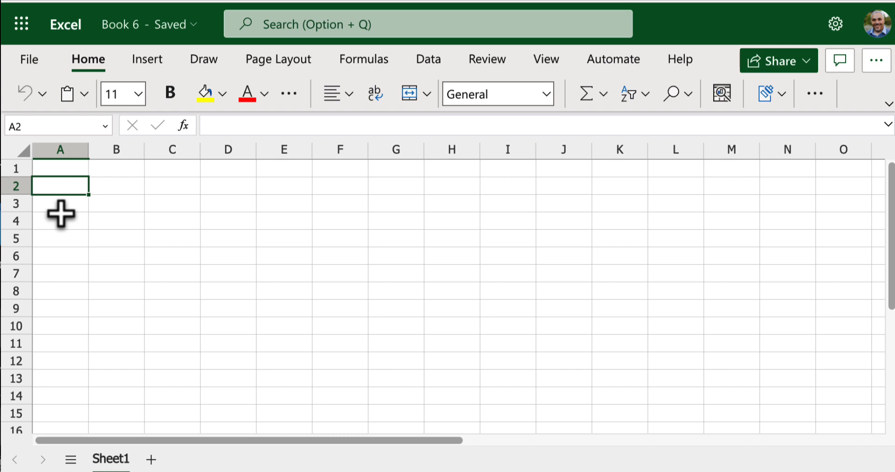
{"action": "type", "text": "Dogs"}
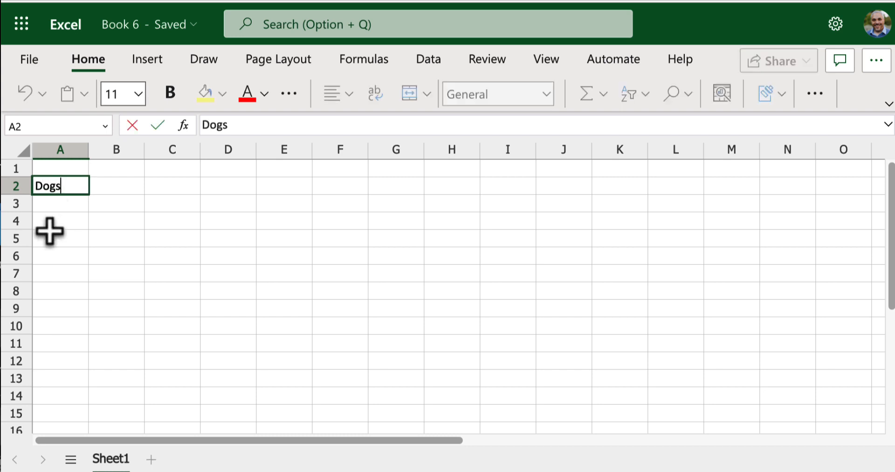
{"action": "key", "text": "Return"}
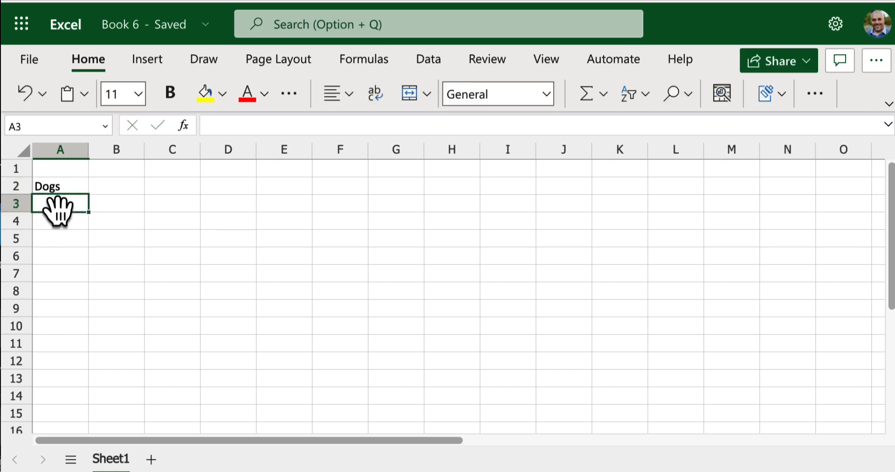
{"action": "type", "text": "Cast"}
{"action": "key", "text": "BackSpace"}
{"action": "key", "text": "BackSpace"}
{"action": "type", "text": "ts"}
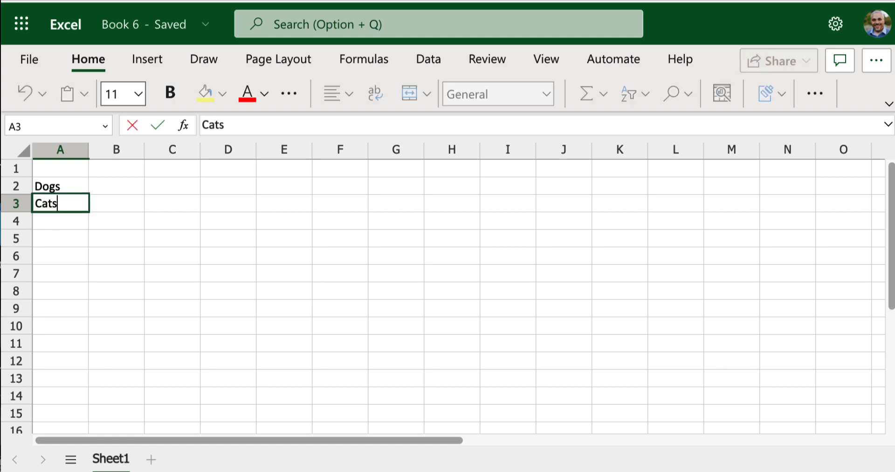
{"action": "left_click", "coordinate": [40, 220]}
{"action": "type", "text": "Sna"}
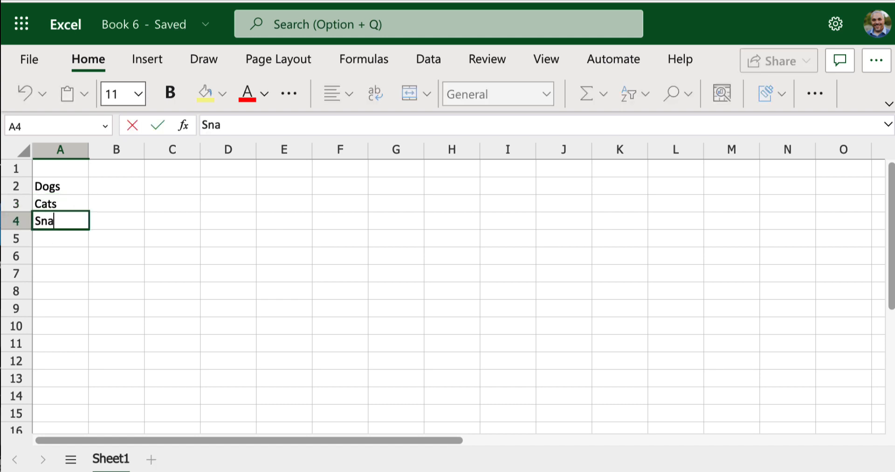
{"action": "type", "text": "kes"}
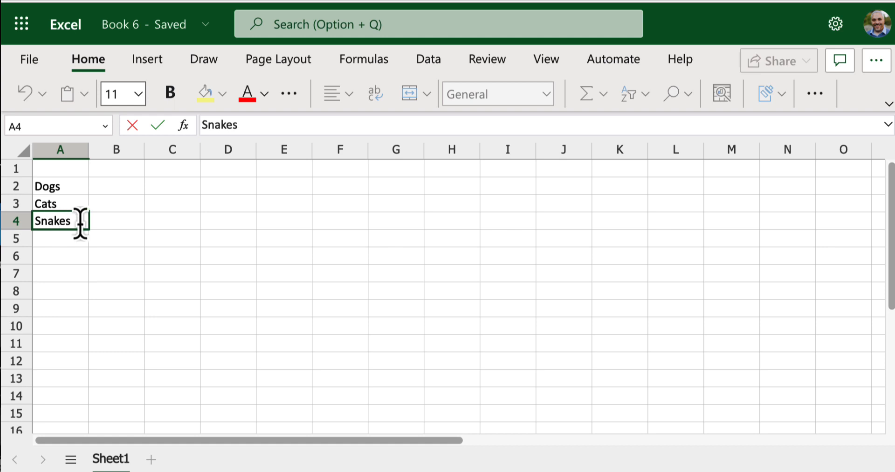
Step: Enter the quantities 2 for Dogs, 3 for Cats and 5 for Snakes in cells B2 to B4
{"action": "left_click", "coordinate": [111, 202]}
{"action": "left_click", "coordinate": [120, 182]}
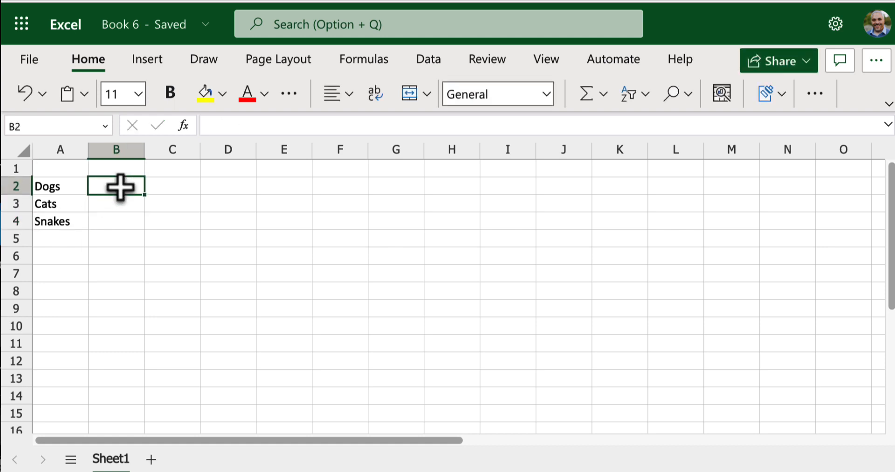
{"action": "type", "text": "2"}
{"action": "left_click", "coordinate": [117, 204]}
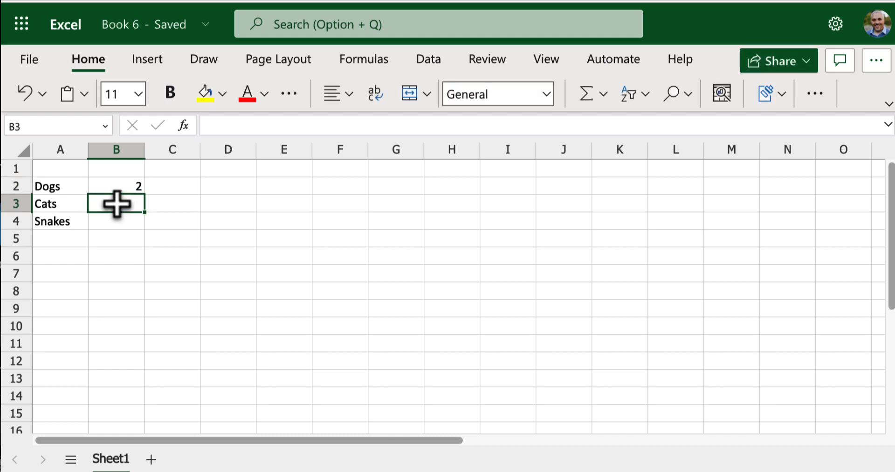
{"action": "type", "text": "3"}
{"action": "left_click", "coordinate": [112, 221]}
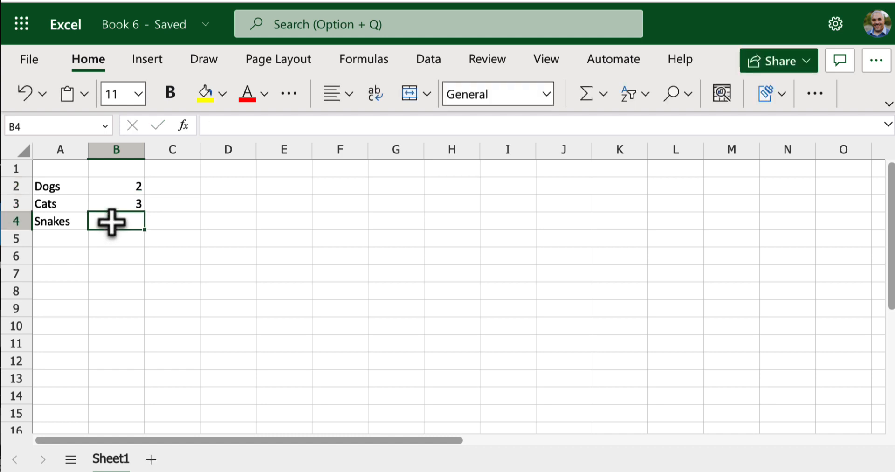
{"action": "type", "text": "5"}
{"action": "left_click", "coordinate": [180, 258]}
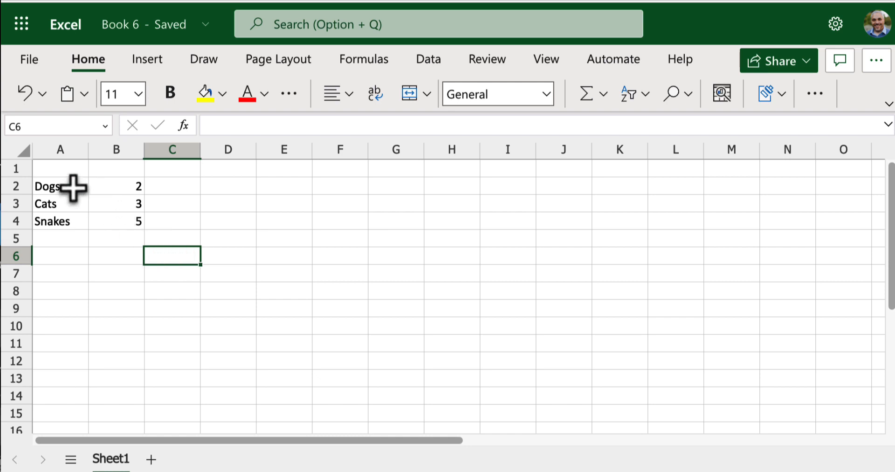
Step: Insert the recommended pie chart for the data in A2:B4 and close the chart recommendations
{"action": "left_click_drag", "start_coordinate": [74, 187], "coordinate": [117, 218]}
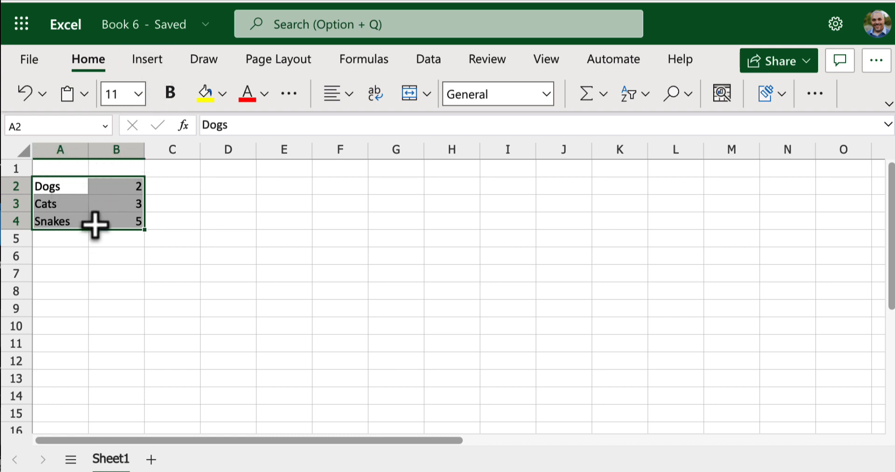
{"action": "left_click", "coordinate": [148, 65]}
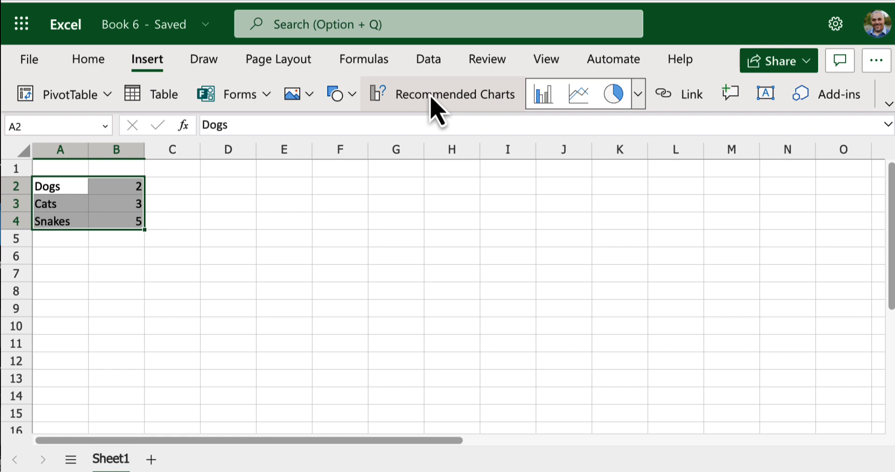
{"action": "left_click", "coordinate": [432, 98]}
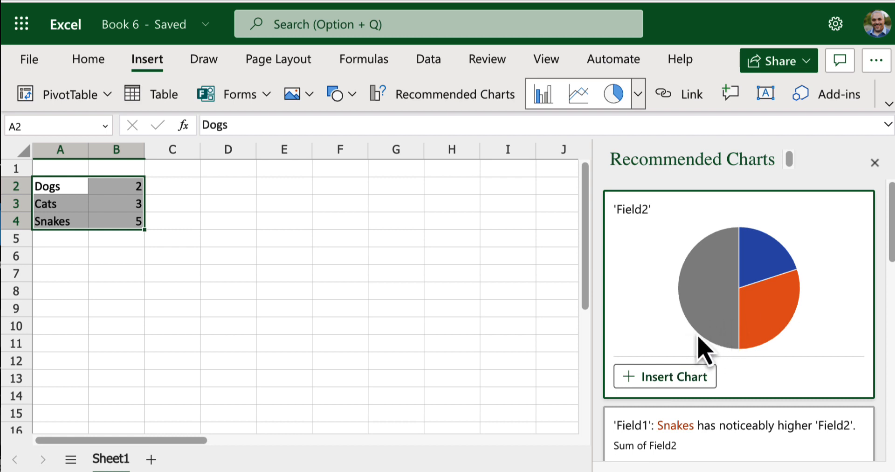
{"action": "left_click_drag", "start_coordinate": [891, 239], "coordinate": [856, 407]}
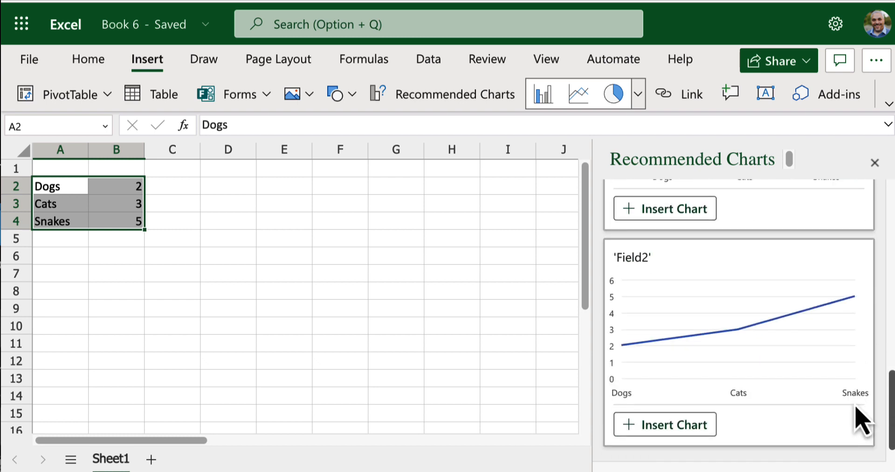
{"action": "scroll", "coordinate": [856, 407], "scroll_direction": "down", "scroll_amount": 2}
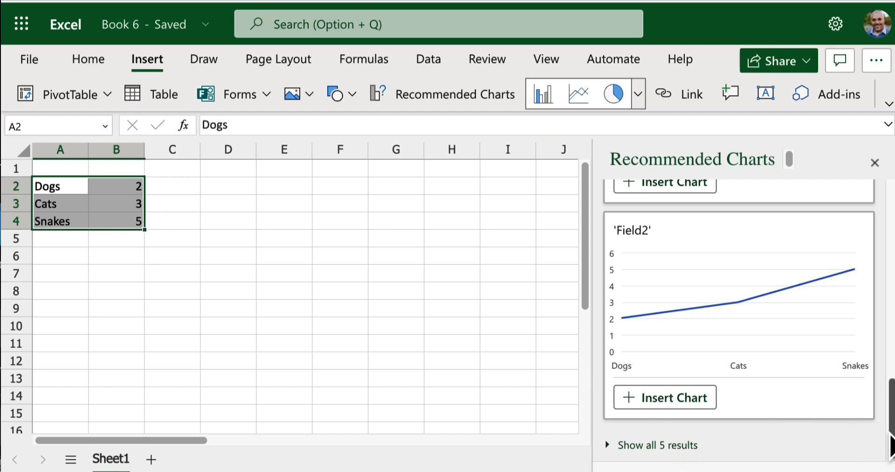
{"action": "left_click_drag", "start_coordinate": [888, 430], "coordinate": [887, 224]}
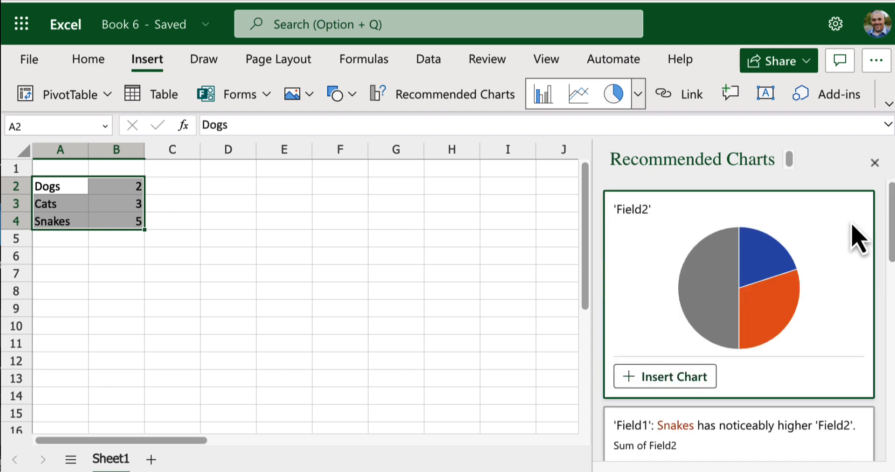
{"action": "left_click", "coordinate": [662, 376]}
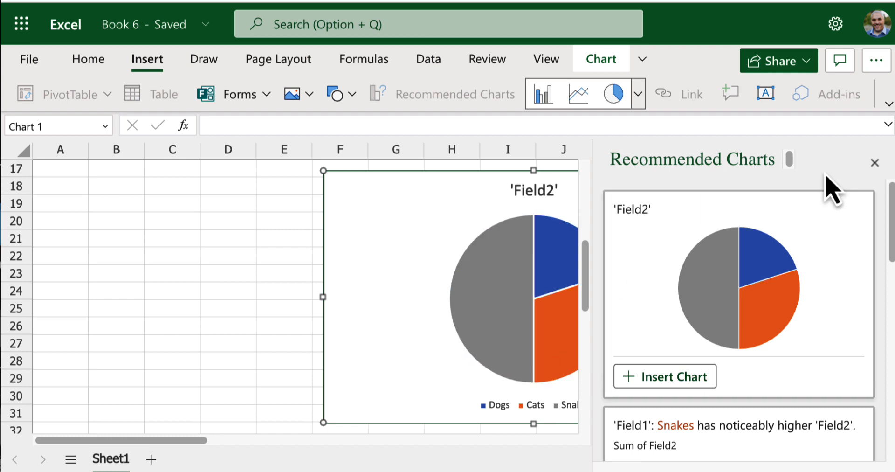
{"action": "left_click", "coordinate": [875, 162]}
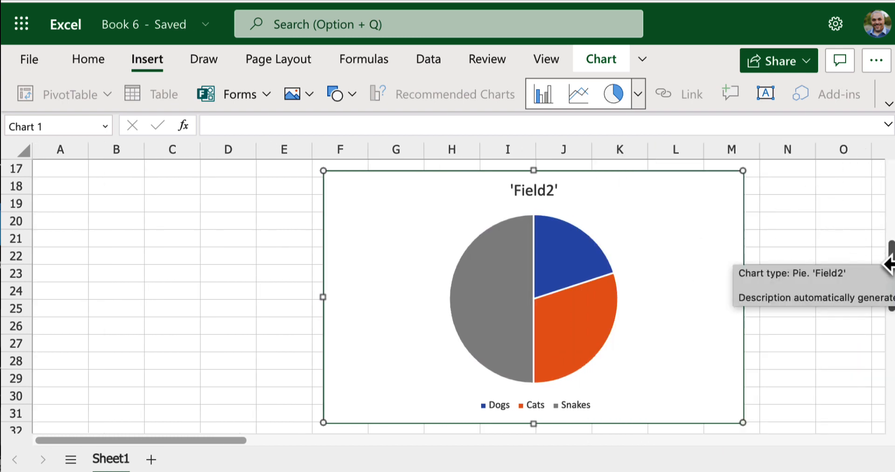
Step: Move the pie chart up beside the pet data so that its upper-left corner sits at cell D2
{"action": "left_click_drag", "start_coordinate": [891, 254], "coordinate": [892, 217]}
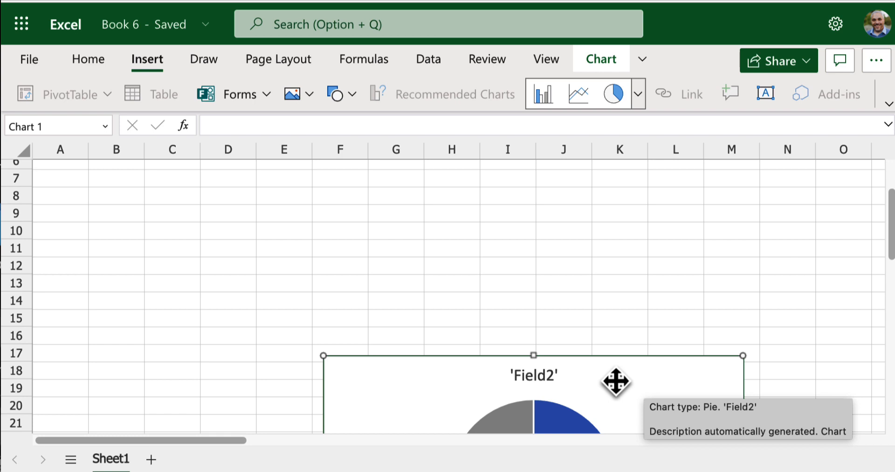
{"action": "left_click_drag", "start_coordinate": [615, 381], "coordinate": [490, 199]}
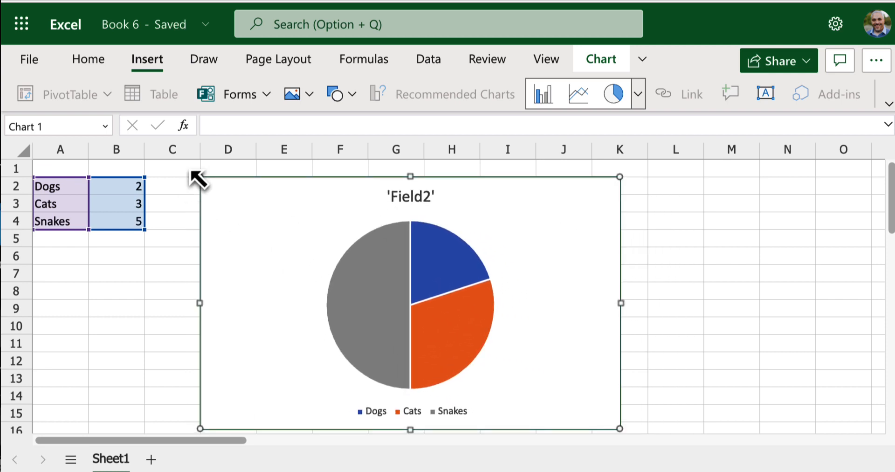
{"action": "mouse_move", "coordinate": [200, 177]}
{"action": "left_mouse_down"}
{"action": "mouse_move", "coordinate": [281, 232]}
{"action": "mouse_move", "coordinate": [421, 279]}
{"action": "mouse_move", "coordinate": [193, 198]}
{"action": "mouse_move", "coordinate": [182, 168]}
{"action": "mouse_move", "coordinate": [190, 170]}
{"action": "left_mouse_up"}
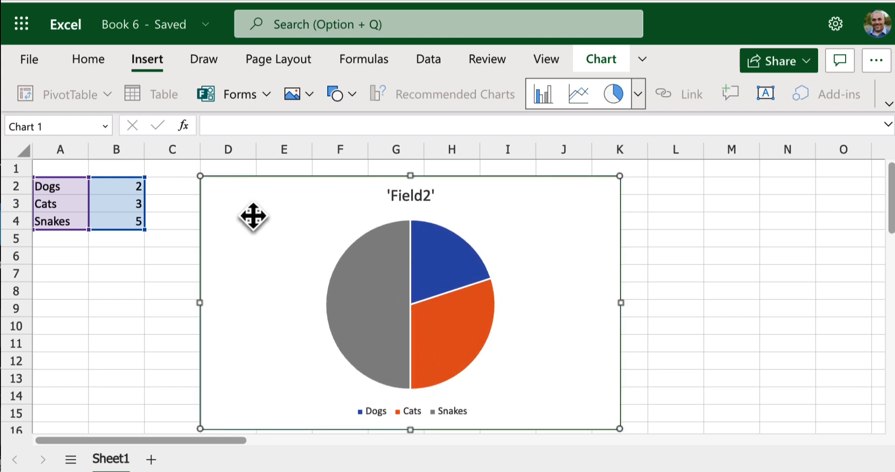
{"action": "left_click", "coordinate": [699, 307]}
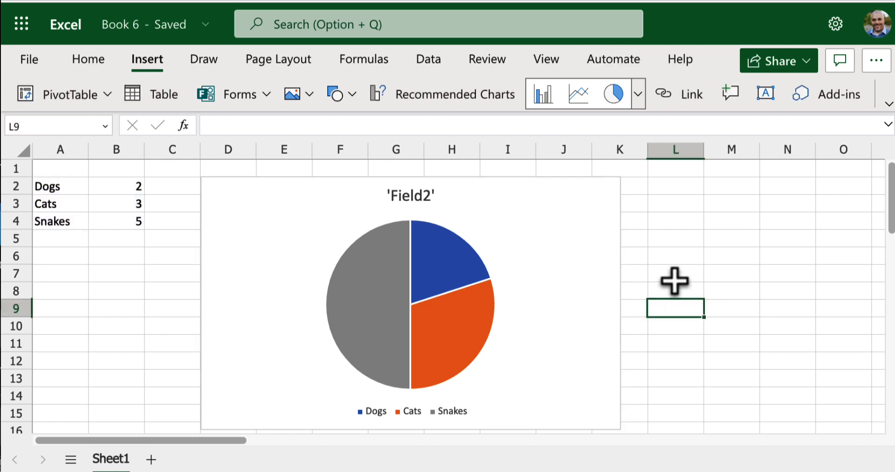
Step: Change the pie chart's title to "Pet Inventory"
{"action": "left_click", "coordinate": [421, 194]}
{"action": "double_click", "coordinate": [421, 194]}
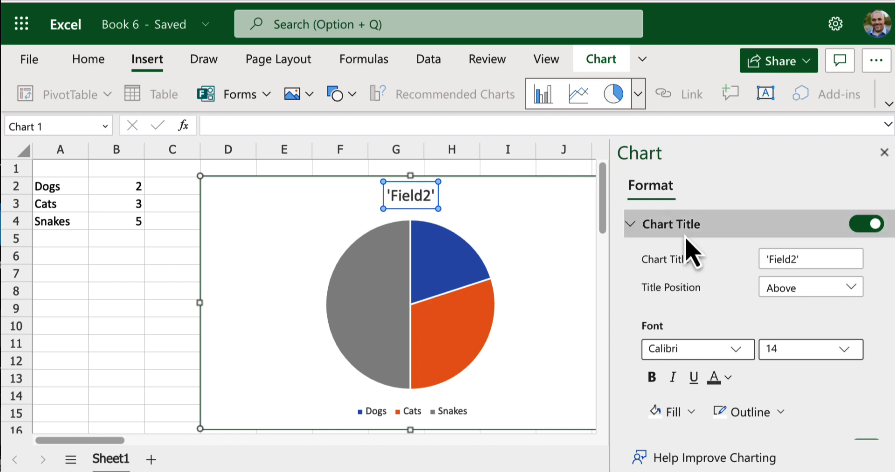
{"action": "left_click", "coordinate": [798, 257]}
{"action": "left_click_drag", "start_coordinate": [799, 258], "coordinate": [737, 260]}
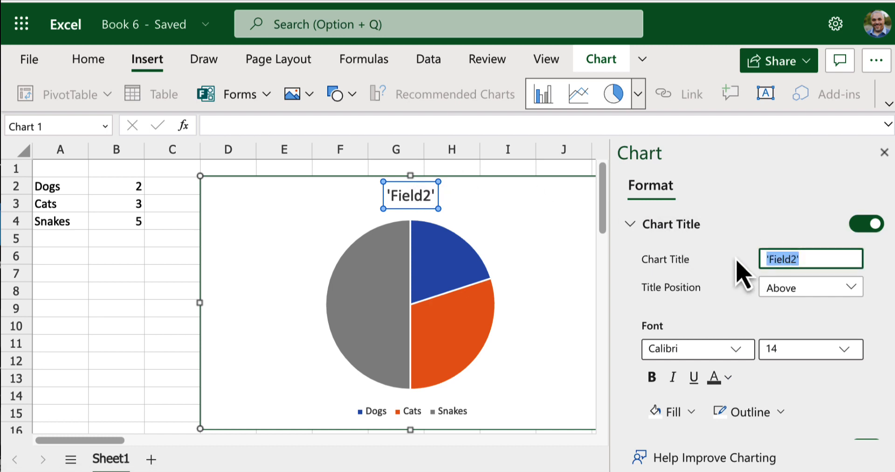
{"action": "type", "text": "Pet Invent"}
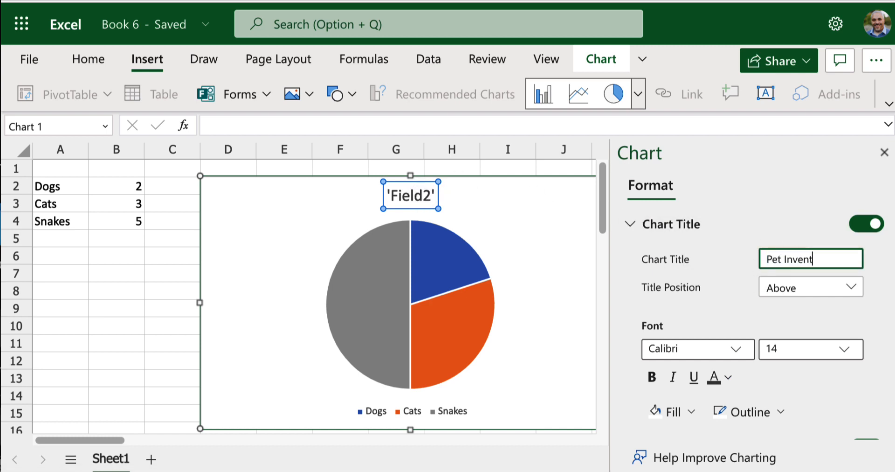
{"action": "type", "text": "ory"}
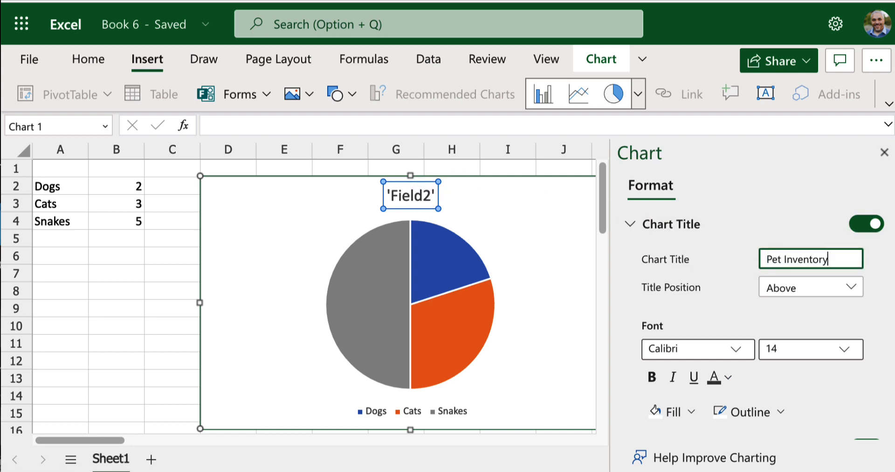
Step: Format the chart title in bold Arial at size 16
{"action": "left_click", "coordinate": [736, 356]}
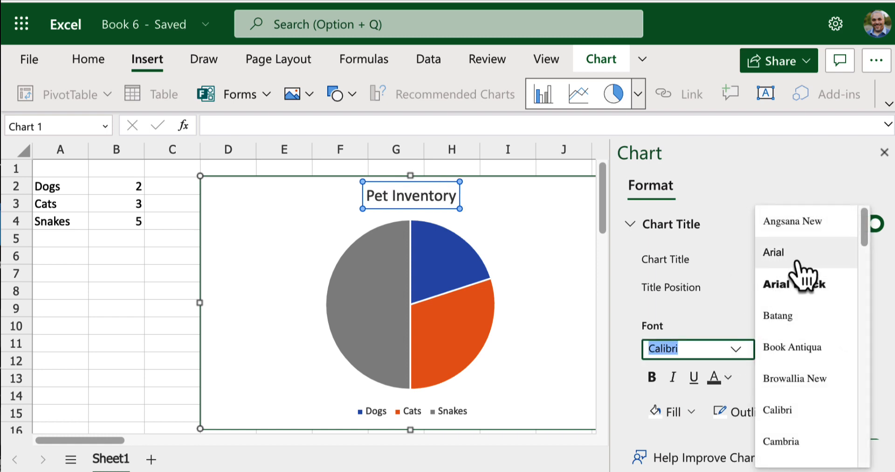
{"action": "left_click", "coordinate": [796, 259]}
{"action": "left_click", "coordinate": [791, 352]}
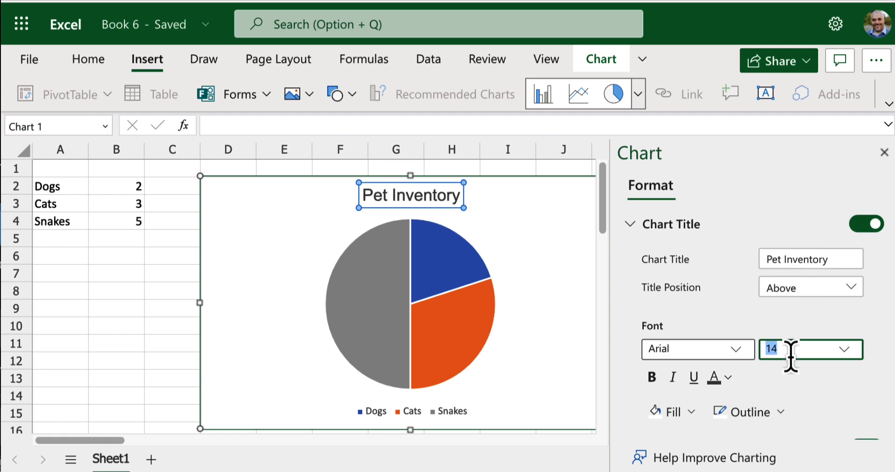
{"action": "left_click", "coordinate": [837, 357]}
{"action": "left_click", "coordinate": [693, 405]}
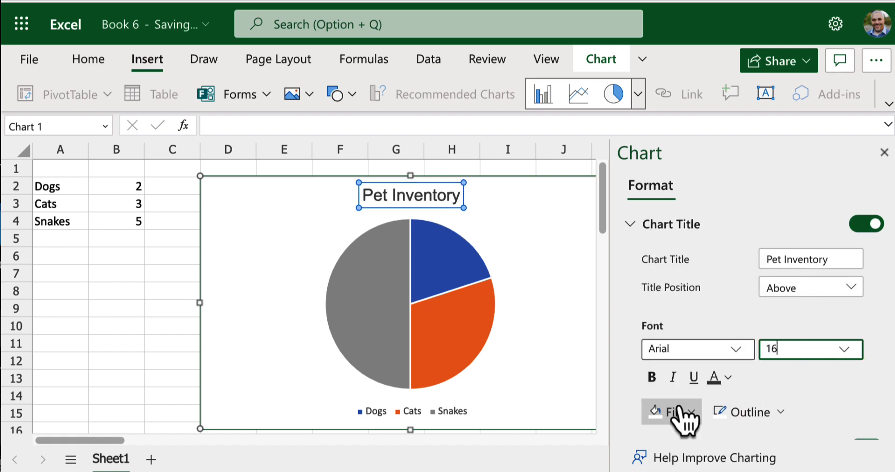
{"action": "left_click", "coordinate": [651, 385]}
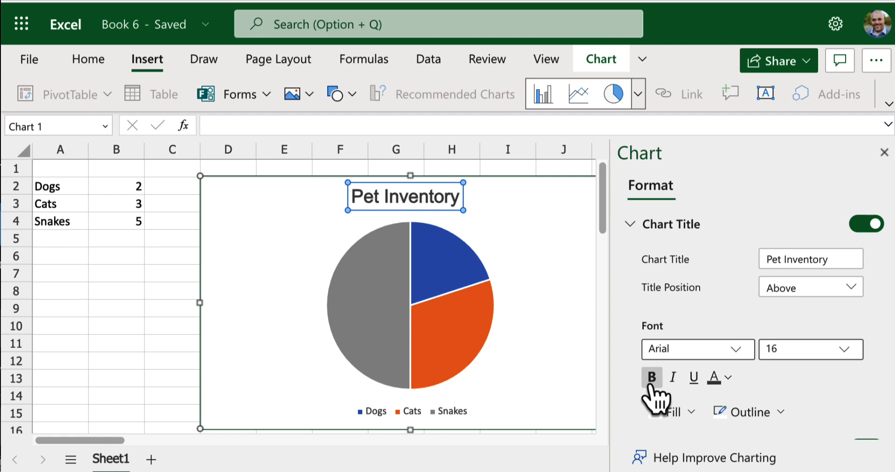
Step: Set the chart legend's font to Arial at size 10
{"action": "left_click", "coordinate": [450, 417]}
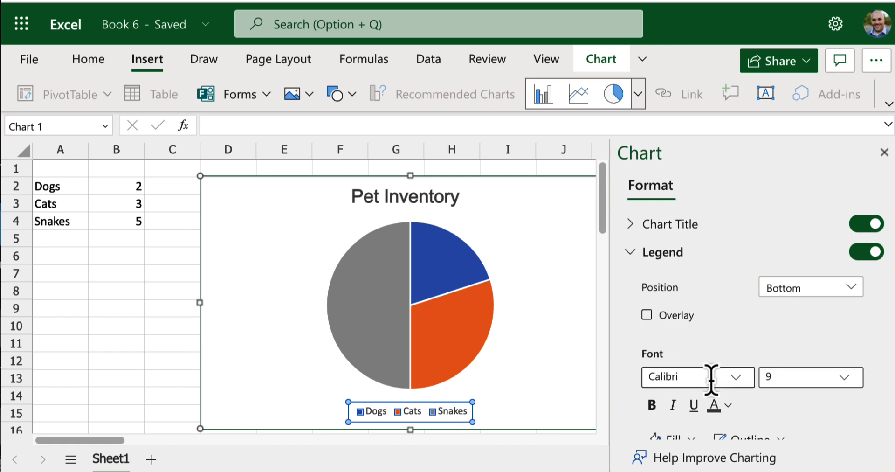
{"action": "left_click", "coordinate": [744, 380]}
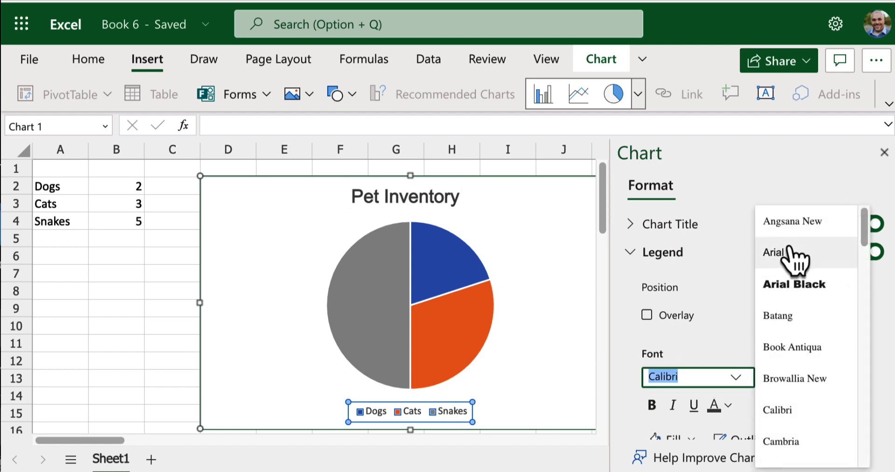
{"action": "left_click", "coordinate": [732, 250]}
{"action": "left_click", "coordinate": [844, 377]}
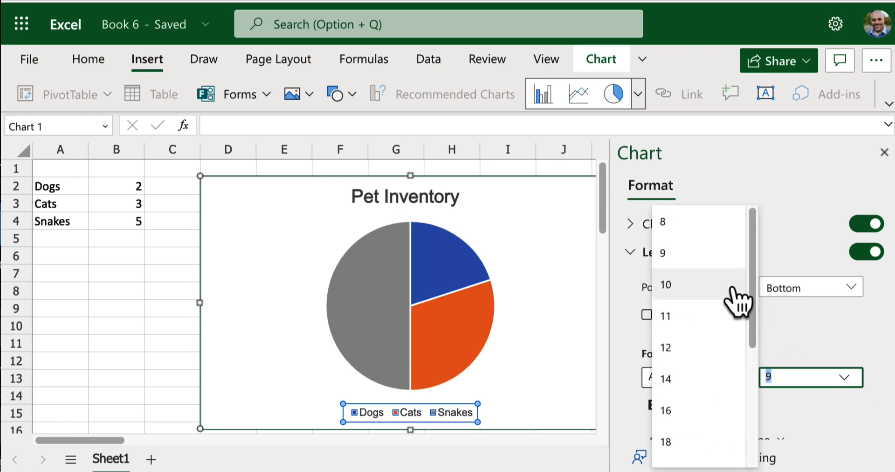
{"action": "left_click", "coordinate": [731, 287]}
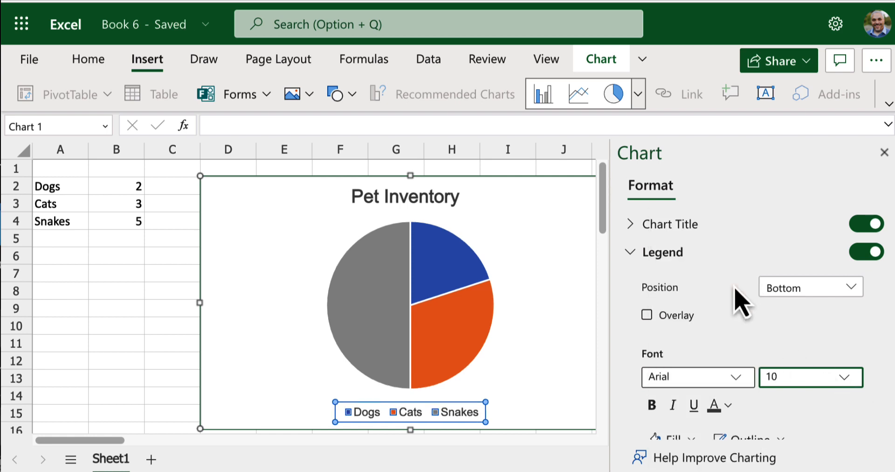
{"action": "left_click", "coordinate": [759, 314]}
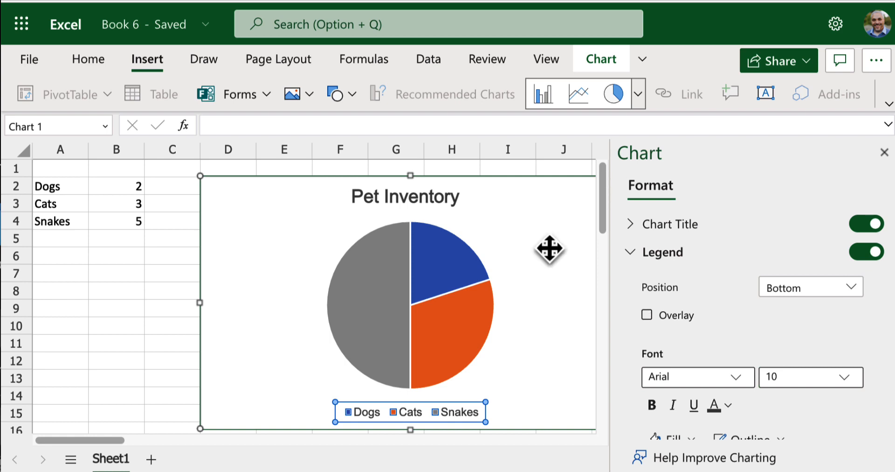
Step: Move the chart title to the upper left of the pie and the legend to the chart's lower right
{"action": "left_click", "coordinate": [410, 197]}
{"action": "left_click_drag", "start_coordinate": [417, 197], "coordinate": [286, 219]}
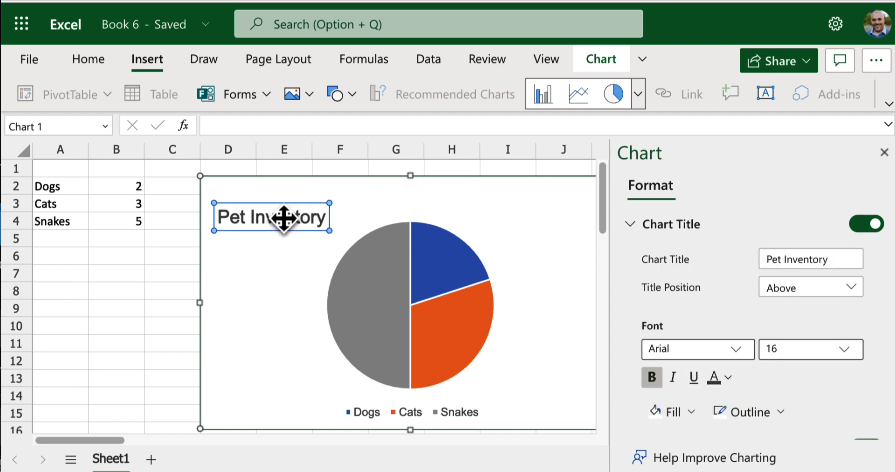
{"action": "left_click", "coordinate": [424, 411]}
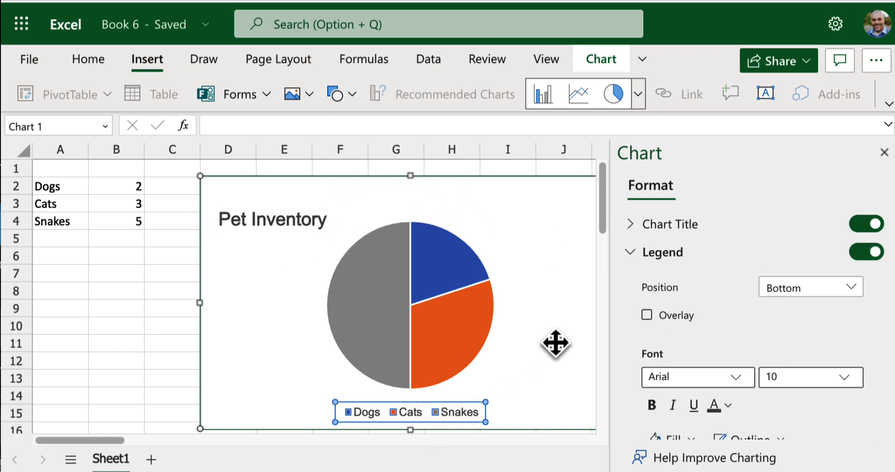
{"action": "left_click_drag", "start_coordinate": [469, 410], "coordinate": [566, 409]}
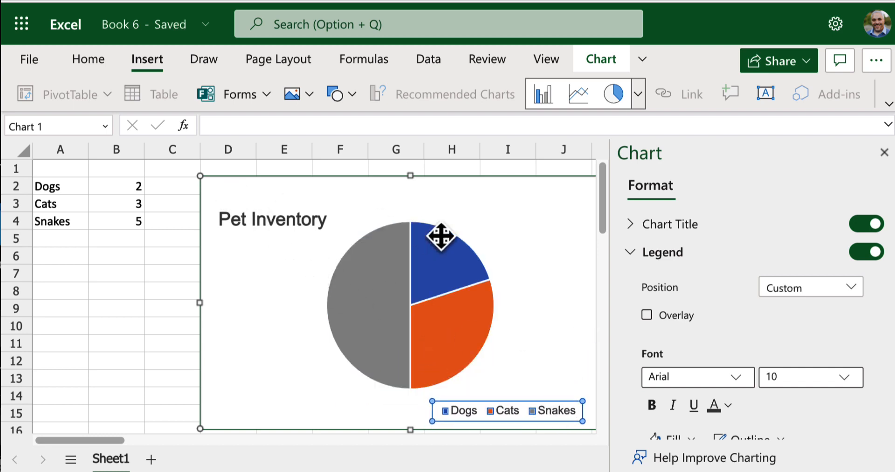
Step: Move the legend to the center beneath the pie and the title to the center above it, then deselect the title
{"action": "left_click_drag", "start_coordinate": [482, 407], "coordinate": [380, 408]}
{"action": "left_click", "coordinate": [308, 223]}
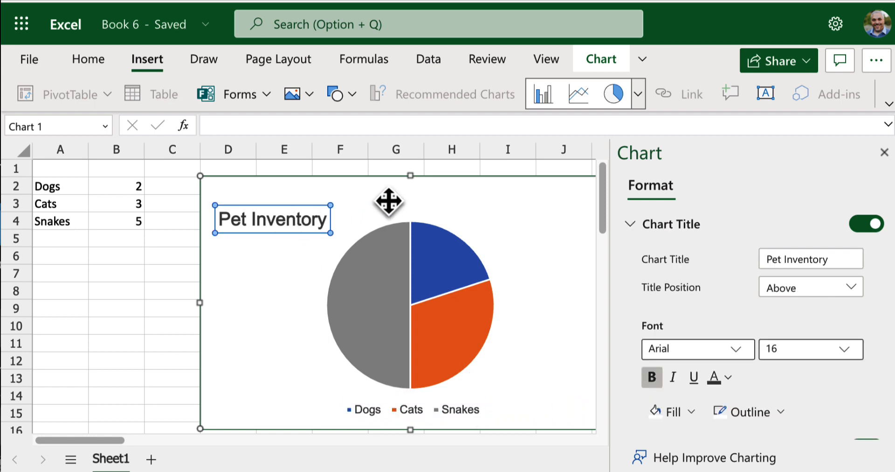
{"action": "left_click_drag", "start_coordinate": [320, 214], "coordinate": [454, 192]}
{"action": "left_click", "coordinate": [539, 254]}
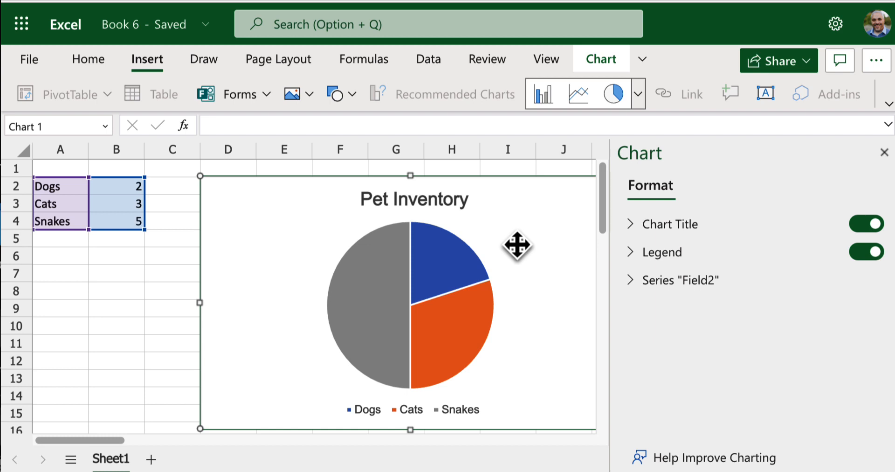
{"action": "left_click", "coordinate": [457, 197]}
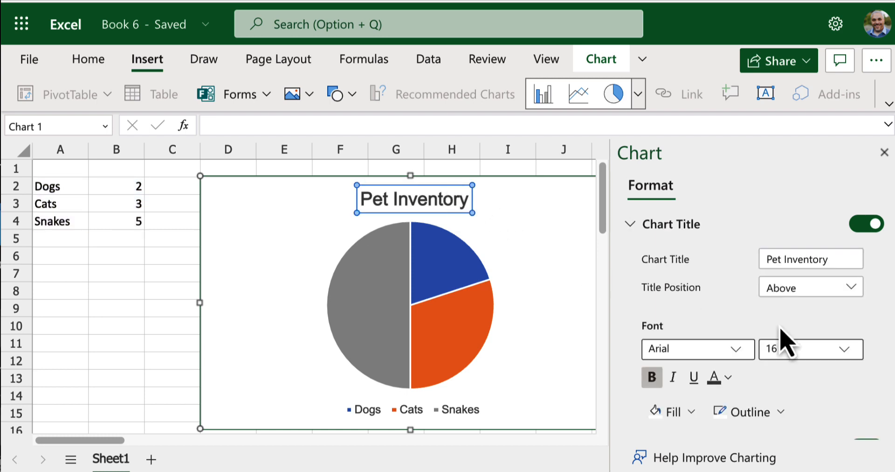
{"action": "left_click", "coordinate": [782, 416]}
{"action": "left_click", "coordinate": [585, 379]}
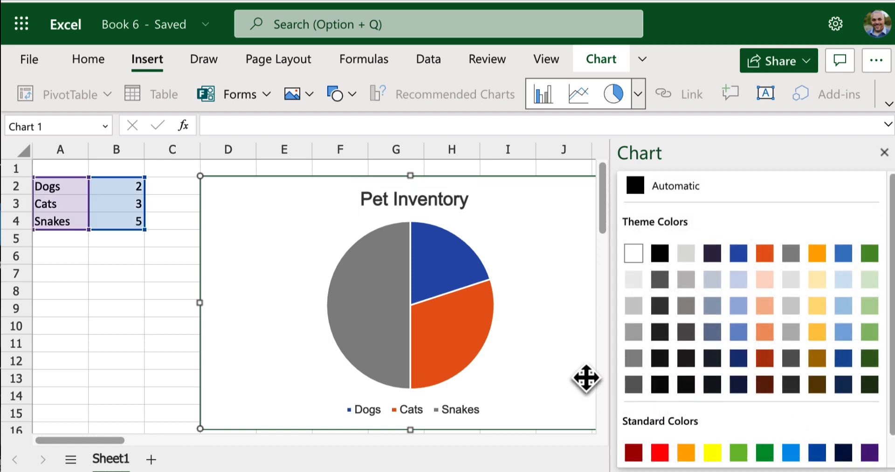
{"action": "left_click", "coordinate": [884, 152]}
Step: Reopen the chart formatting options and fill the legend's background with the lightest blue theme color
{"action": "left_click", "coordinate": [459, 200]}
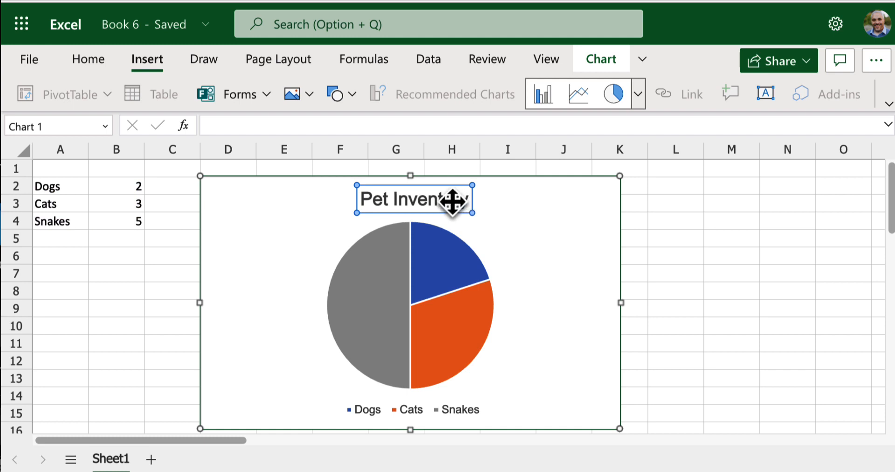
{"action": "double_click", "coordinate": [452, 201]}
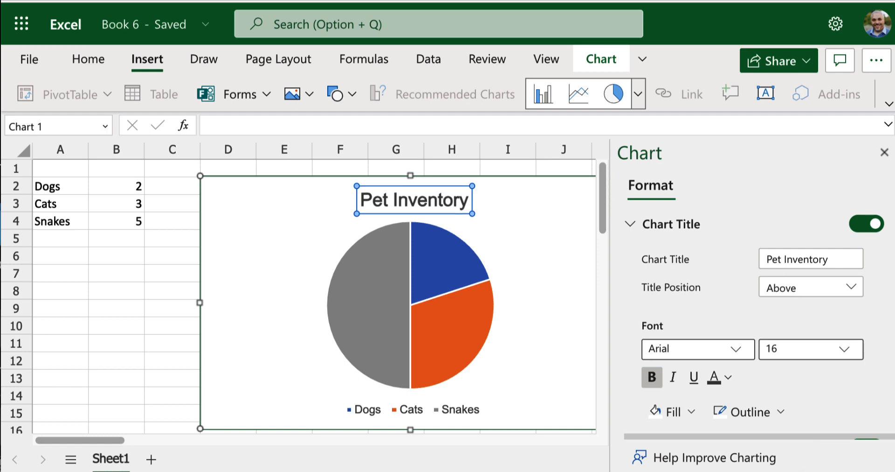
{"action": "scroll", "coordinate": [820, 412], "scroll_direction": "down", "scroll_amount": 3}
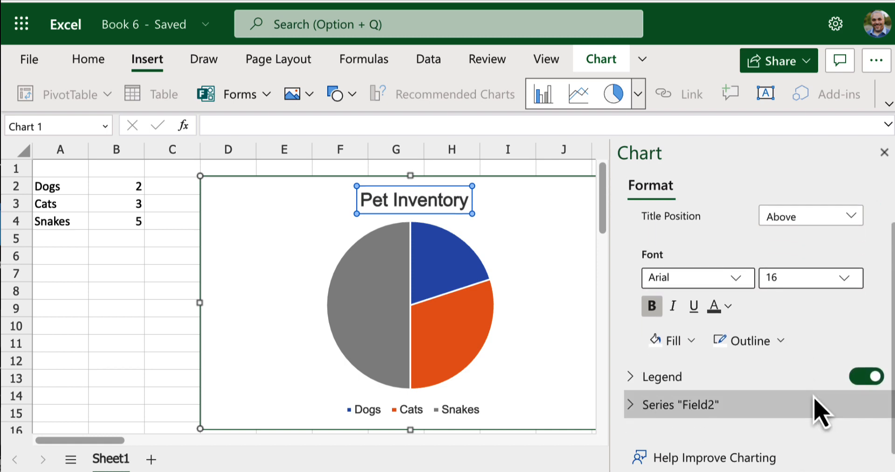
{"action": "left_click", "coordinate": [631, 381]}
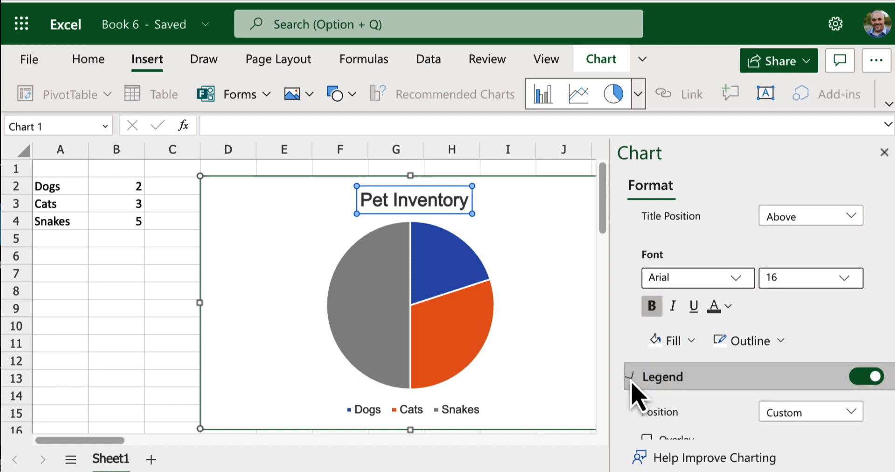
{"action": "scroll", "coordinate": [734, 403], "scroll_direction": "down", "scroll_amount": 5}
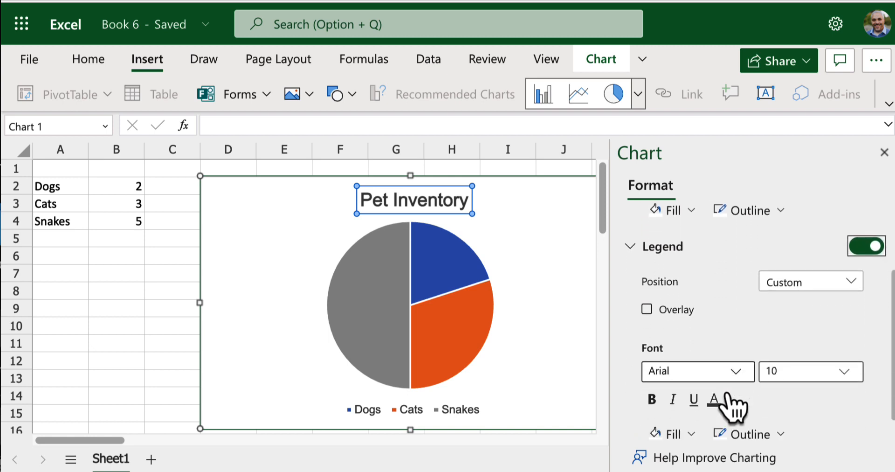
{"action": "scroll", "coordinate": [732, 405], "scroll_direction": "down", "scroll_amount": 2}
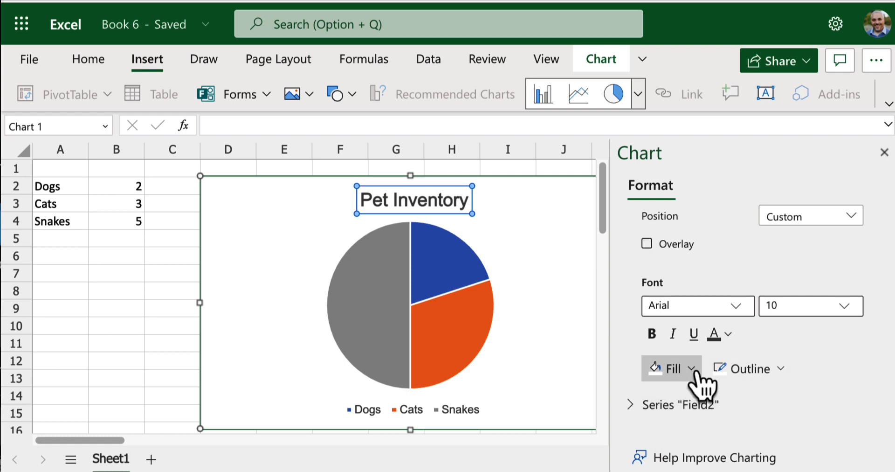
{"action": "left_click", "coordinate": [691, 368]}
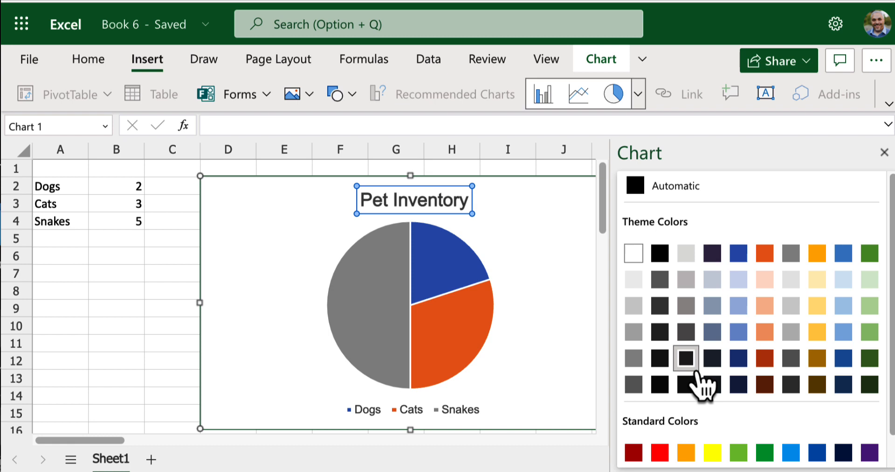
{"action": "left_click", "coordinate": [740, 280]}
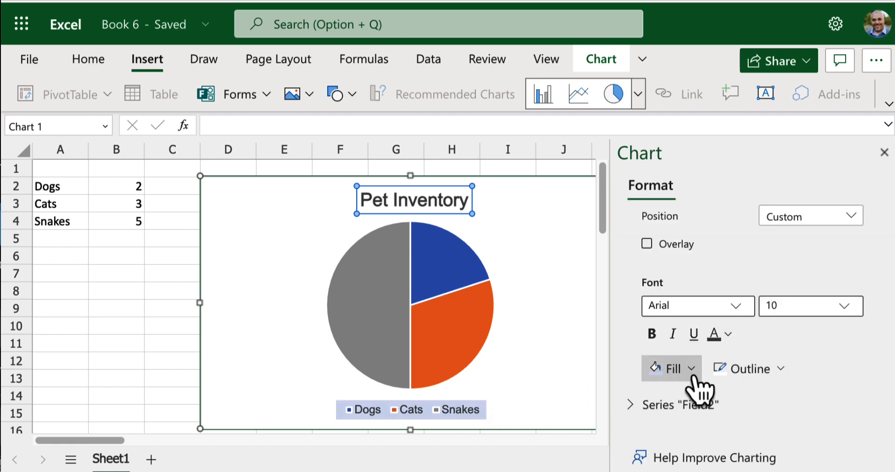
Step: Set the legend's background fill to white
{"action": "left_click", "coordinate": [692, 371]}
{"action": "left_click", "coordinate": [635, 252]}
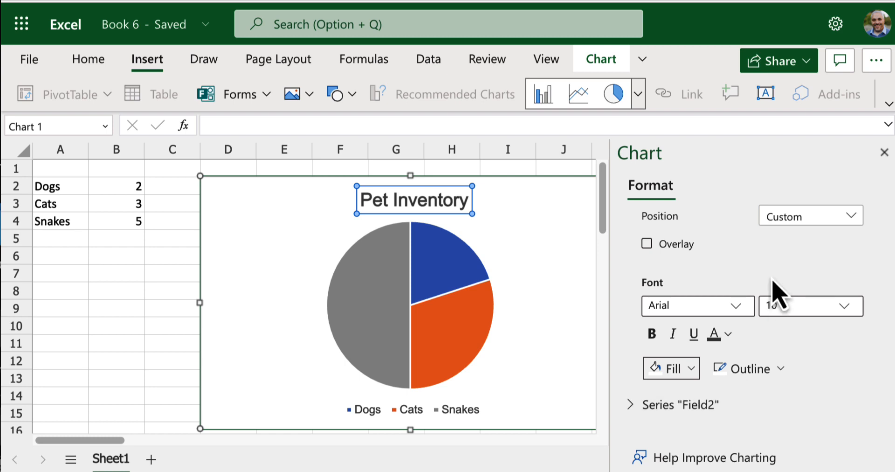
Step: Turn on data labels for the "Field2" series, toggling them off and on once to compare
{"action": "left_click", "coordinate": [644, 415]}
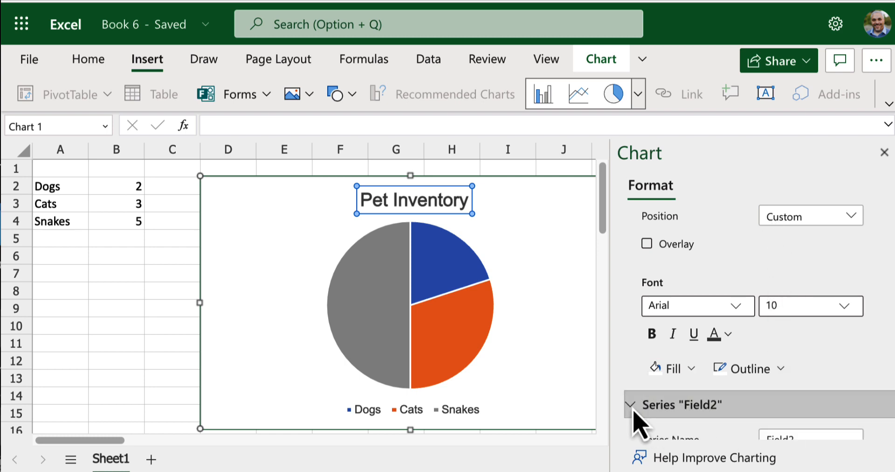
{"action": "scroll", "coordinate": [635, 422], "scroll_direction": "down", "scroll_amount": 3}
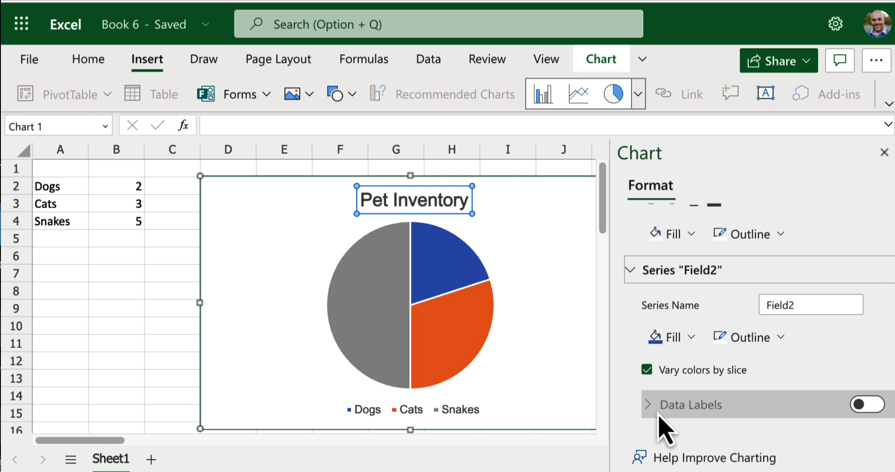
{"action": "left_click", "coordinate": [863, 405]}
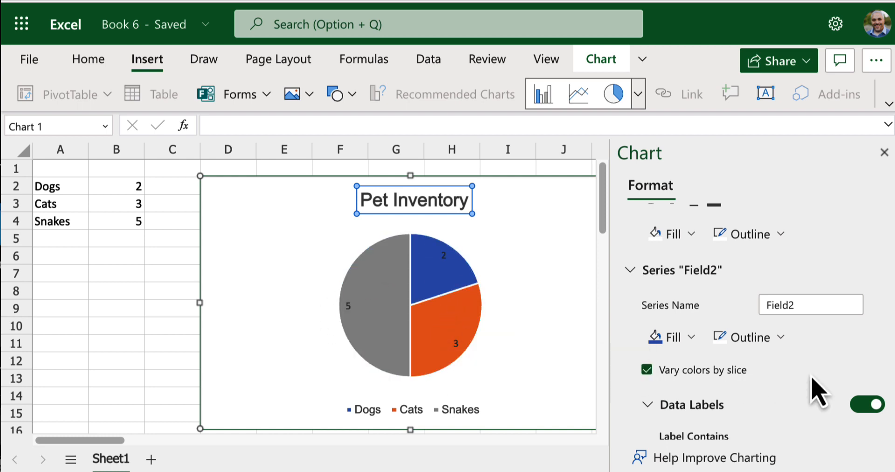
{"action": "left_click", "coordinate": [867, 405]}
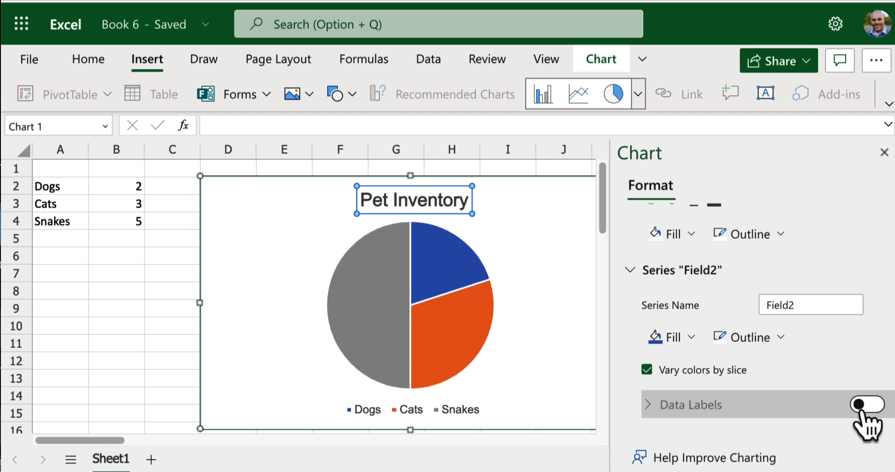
{"action": "left_click", "coordinate": [862, 409]}
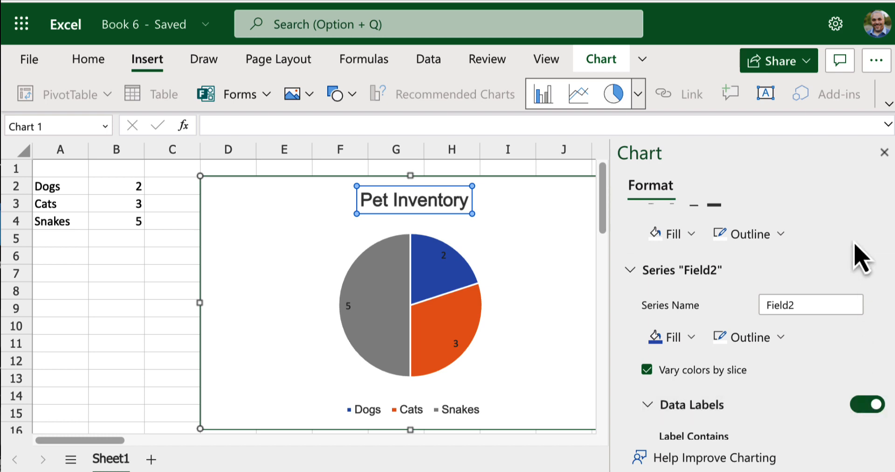
Step: Change the Pet Inventory pie chart to a clustered column chart and close the chart formatting options
{"action": "left_click", "coordinate": [638, 100]}
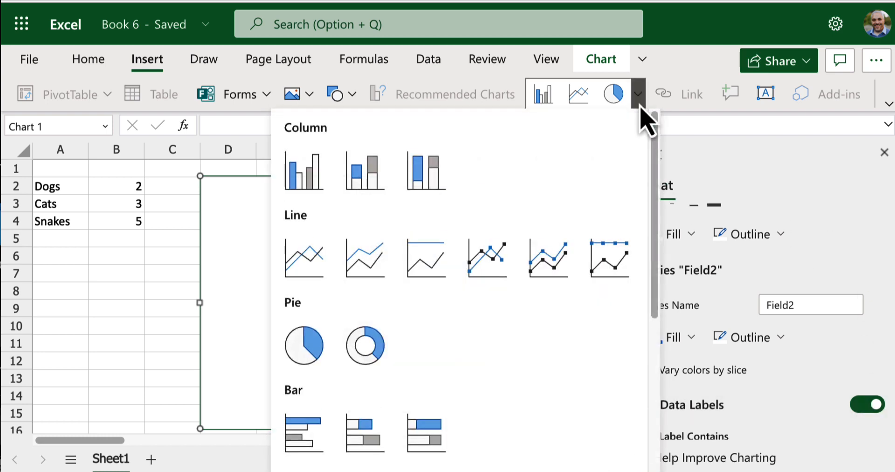
{"action": "left_click", "coordinate": [304, 186]}
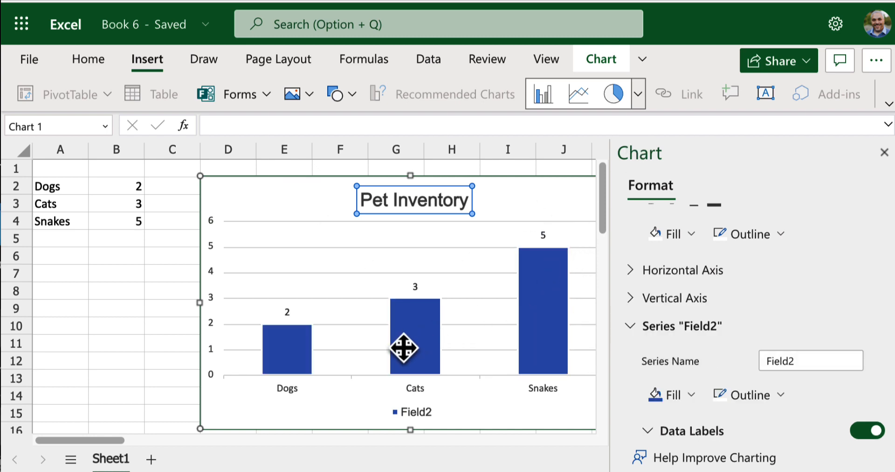
{"action": "left_click", "coordinate": [288, 357]}
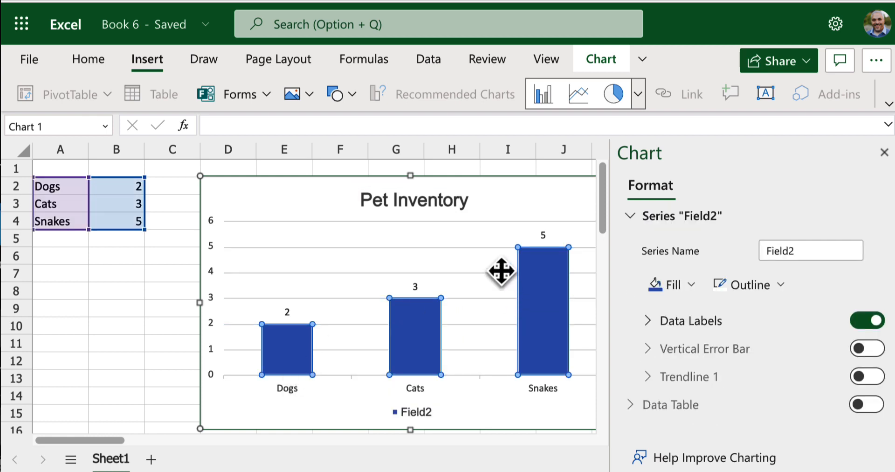
{"action": "left_click", "coordinate": [639, 103]}
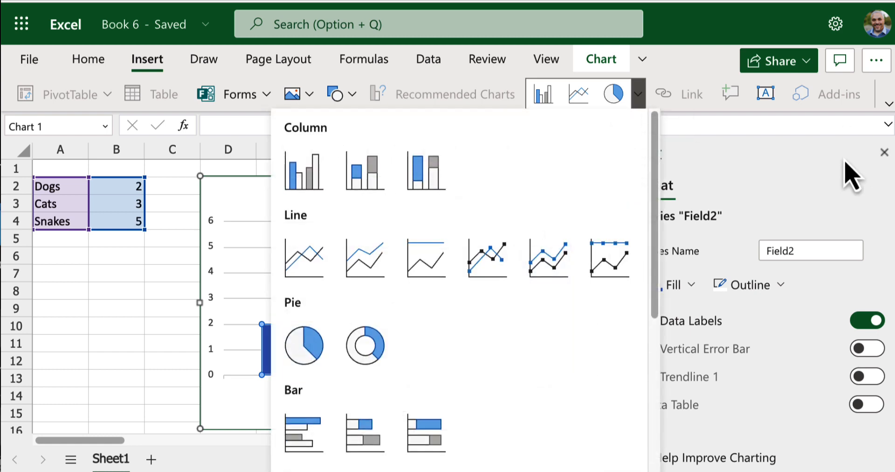
{"action": "left_click", "coordinate": [885, 153]}
{"action": "left_click", "coordinate": [884, 153]}
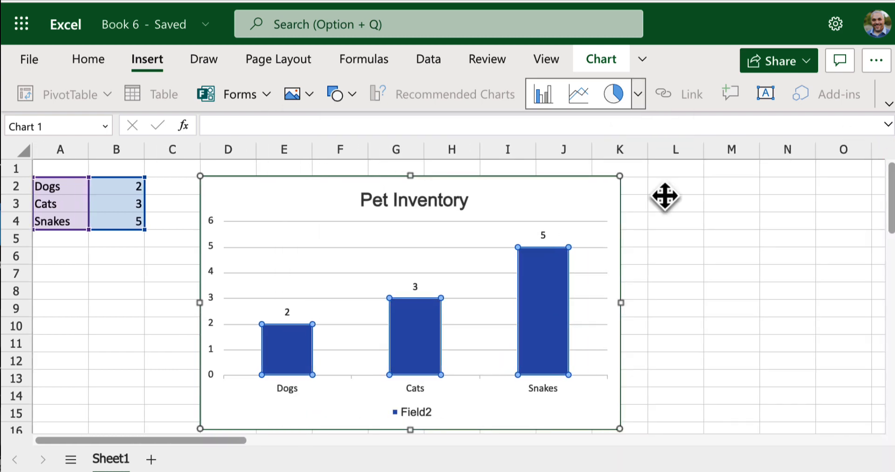
Step: Delete the Pet Inventory column chart and undo the deletion to bring it back
{"action": "left_click", "coordinate": [601, 209]}
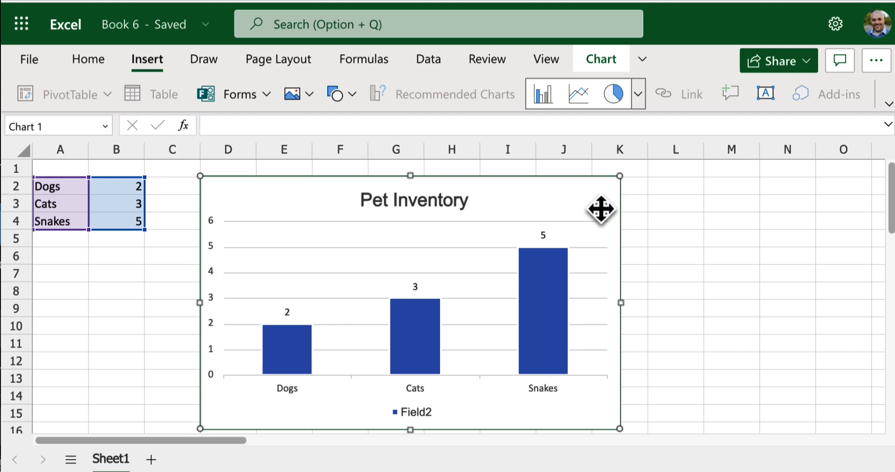
{"action": "key", "text": "Delete"}
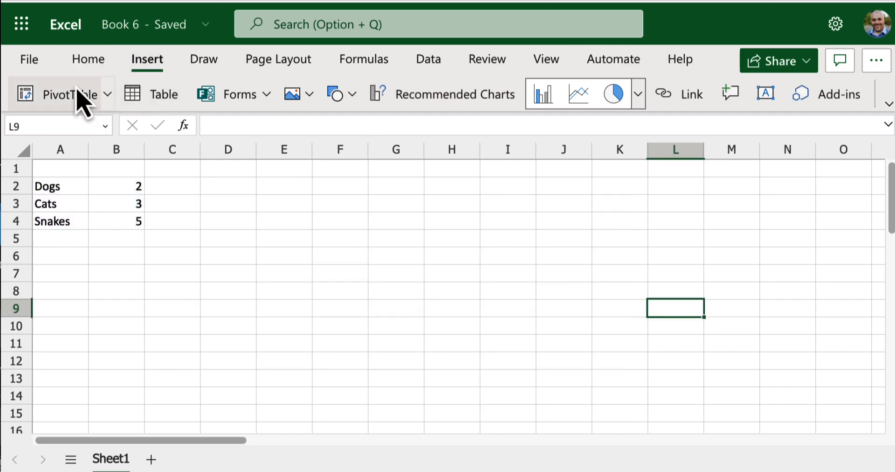
{"action": "left_click", "coordinate": [33, 61]}
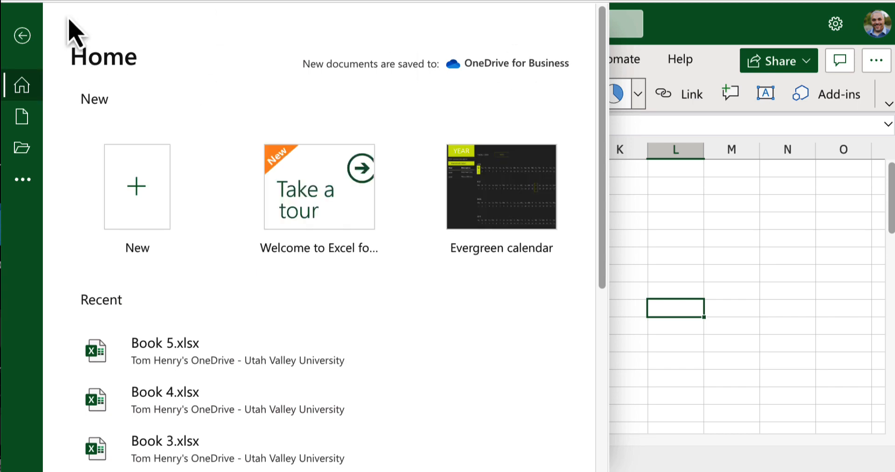
{"action": "left_click", "coordinate": [714, 36]}
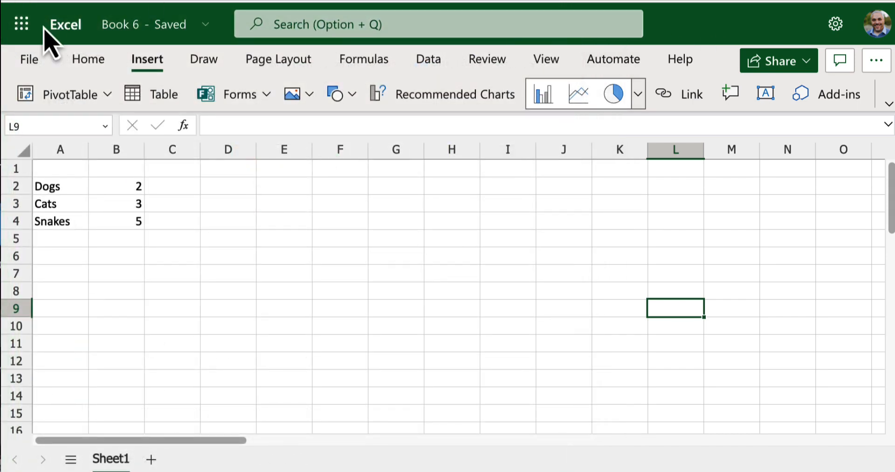
{"action": "left_click", "coordinate": [93, 61]}
{"action": "left_click", "coordinate": [26, 92]}
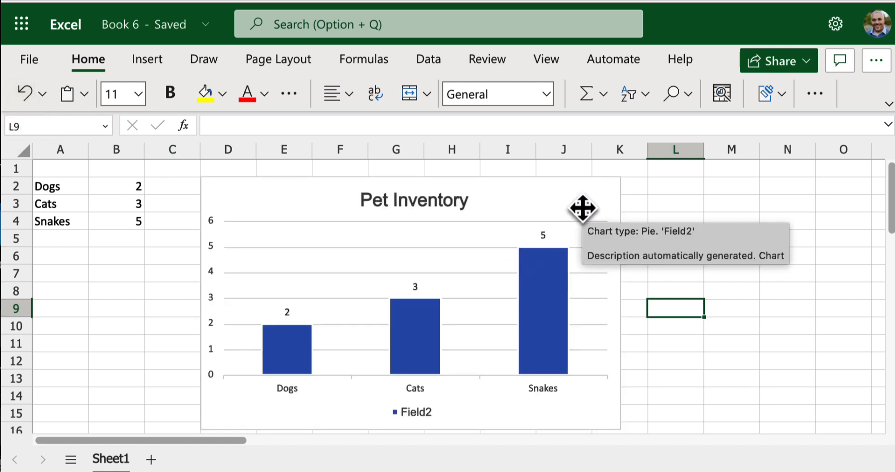
Step: Cut the Pet Inventory column chart out of the sheet
{"action": "right_click", "coordinate": [584, 210]}
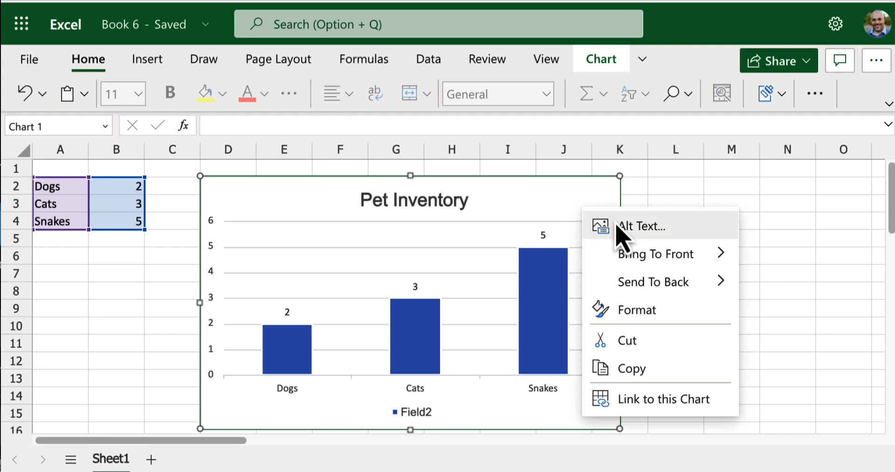
{"action": "left_click", "coordinate": [645, 345]}
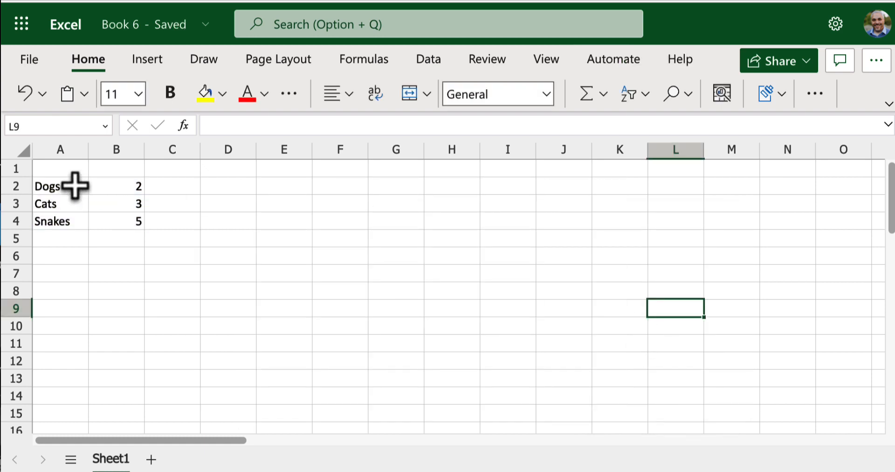
Step: Replace the pet names in A2:A4 with the labels Item 1, Item 2 and Item 3
{"action": "left_click_drag", "start_coordinate": [75, 185], "coordinate": [133, 215]}
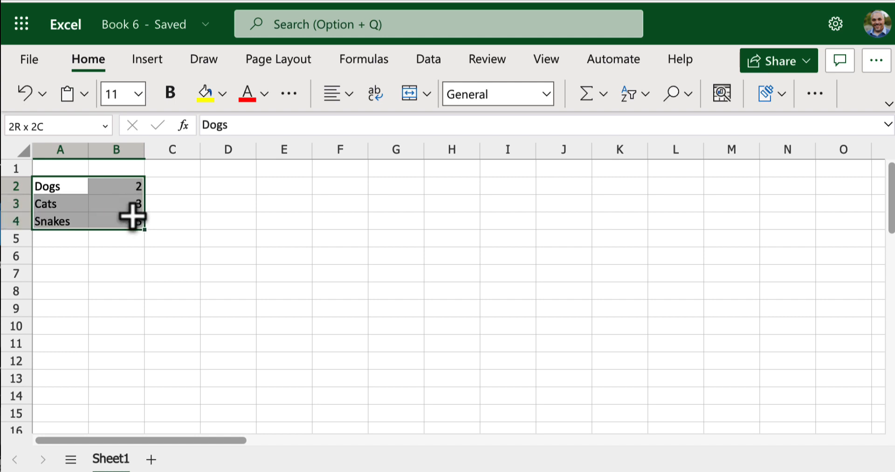
{"action": "left_click", "coordinate": [68, 191]}
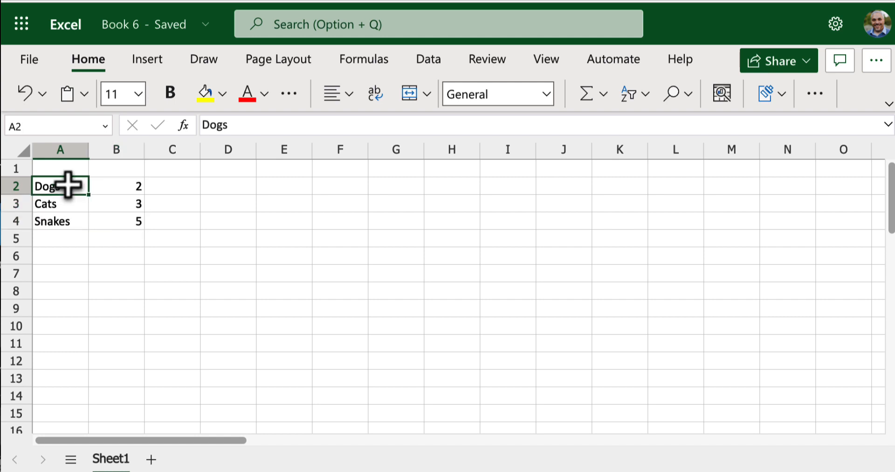
{"action": "type", "text": "Item 1"}
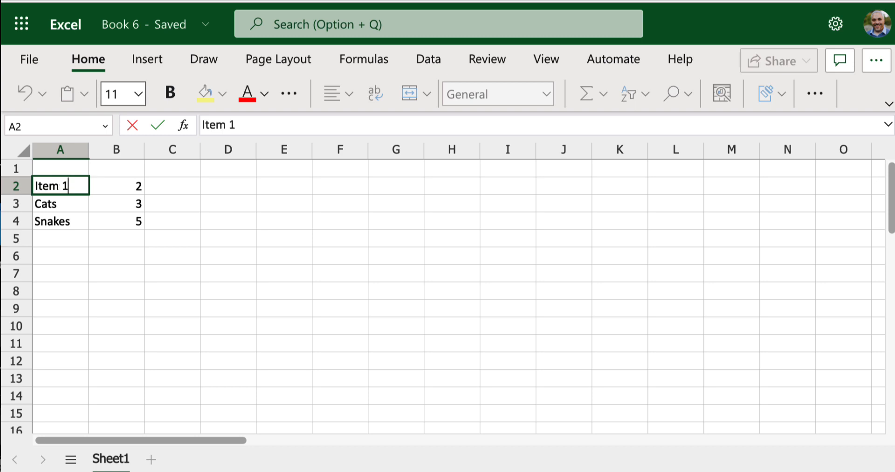
{"action": "key", "text": "Return"}
{"action": "type", "text": "Item "}
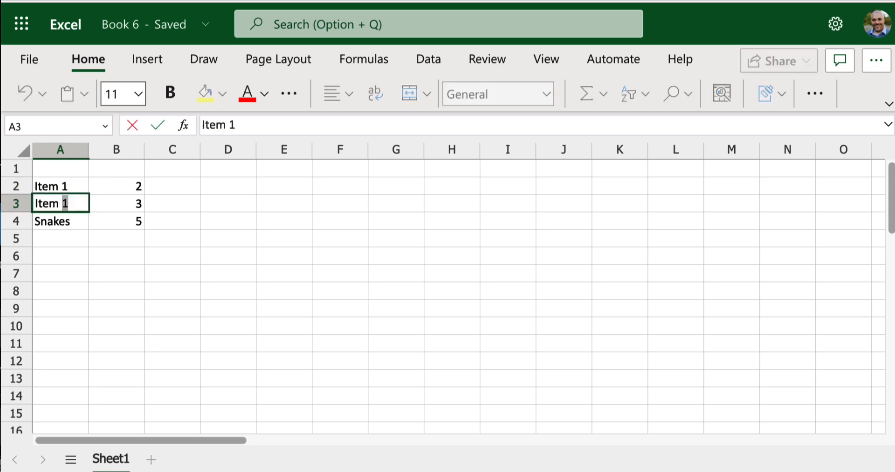
{"action": "type", "text": "2"}
{"action": "key", "text": "Return"}
{"action": "type", "text": "Item 3"}
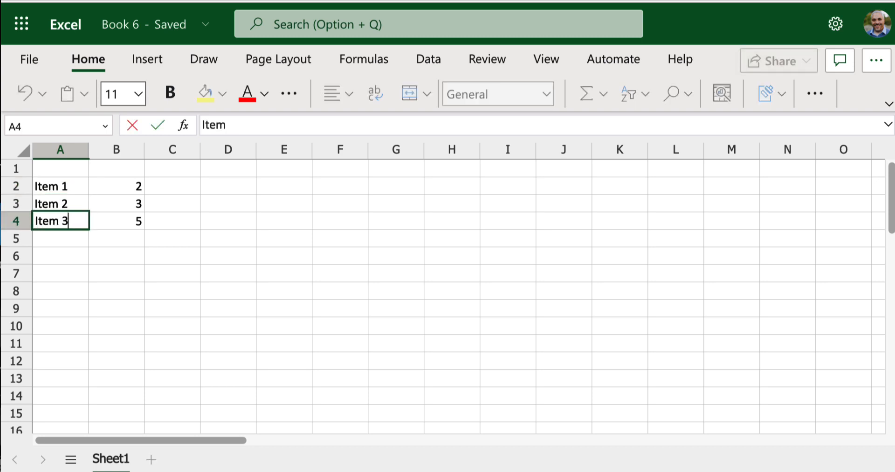
Step: Set the values for the three items in B2:B4 to 3, 4 and 7
{"action": "left_click", "coordinate": [124, 191]}
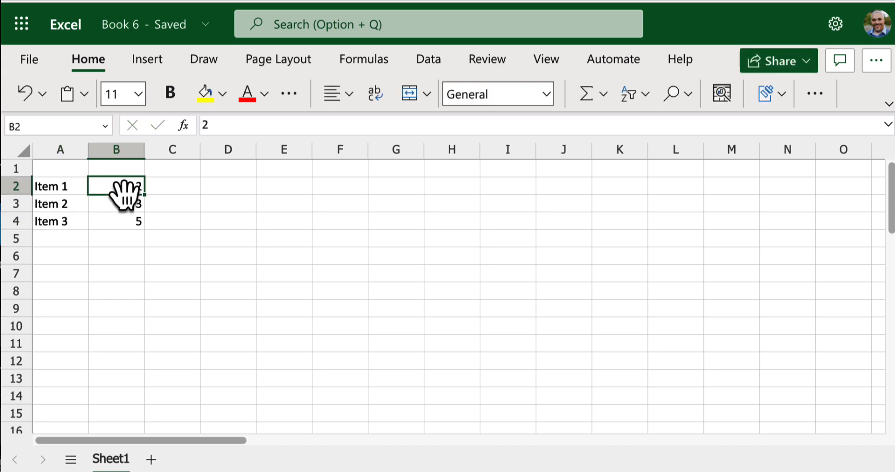
{"action": "type", "text": "3"}
{"action": "key", "text": "Return"}
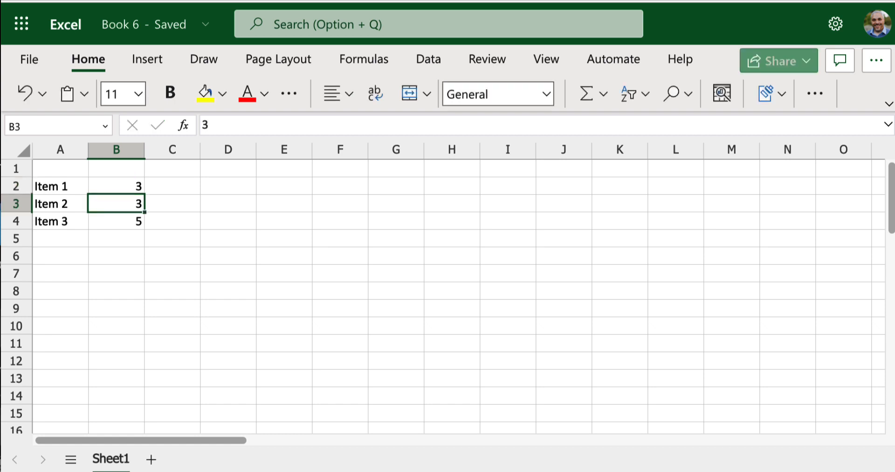
{"action": "type", "text": "4"}
{"action": "key", "text": "Return"}
{"action": "type", "text": "7"}
{"action": "key", "text": "Tab"}
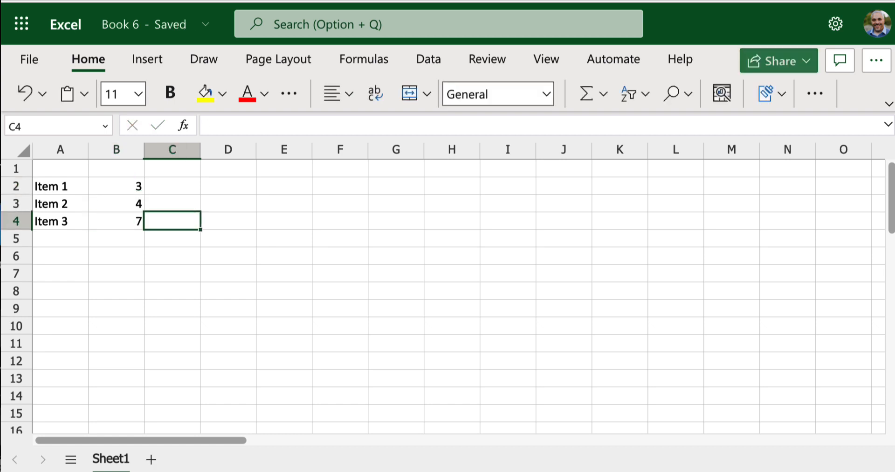
Step: Fill a second value column in C2:C4 with 5, 7 and 10
{"action": "key", "text": "Up"}
{"action": "key", "text": "Up"}
{"action": "type", "text": "5"}
{"action": "key", "text": "Return"}
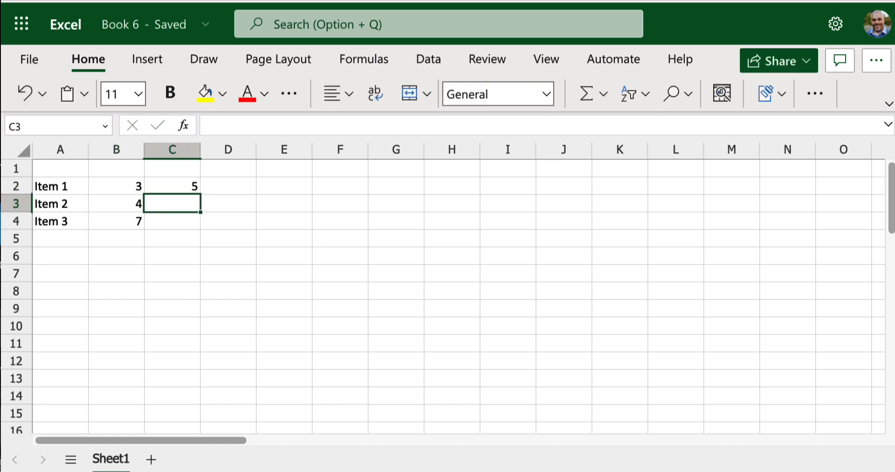
{"action": "type", "text": "7"}
{"action": "key", "text": "Return"}
{"action": "type", "text": "1"}
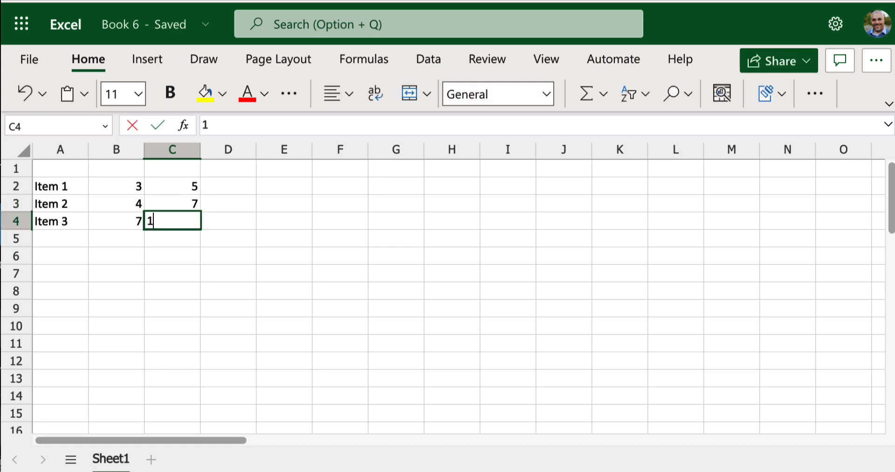
{"action": "type", "text": "0"}
{"action": "key", "text": "Up"}
{"action": "key", "text": "Up"}
Step: Fill a third value column in D2:D4 with 12, 13 and 15
{"action": "key", "text": "Right"}
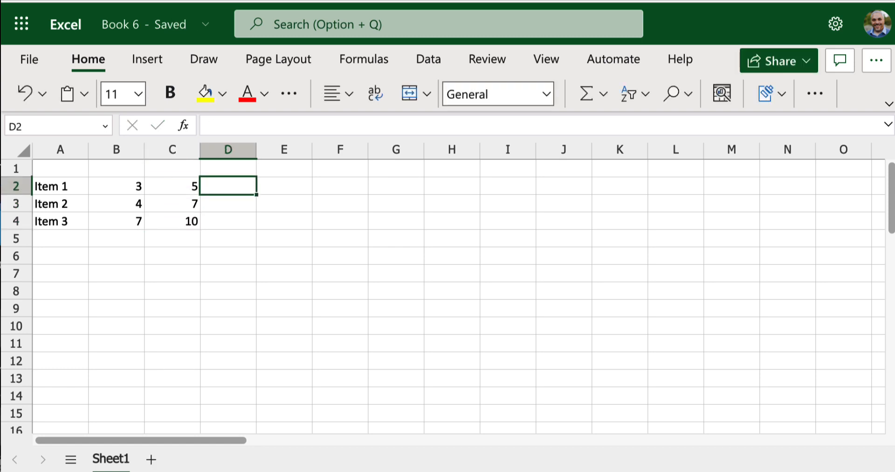
{"action": "type", "text": "12"}
{"action": "key", "text": "Return"}
{"action": "type", "text": "13"}
{"action": "key", "text": "Return"}
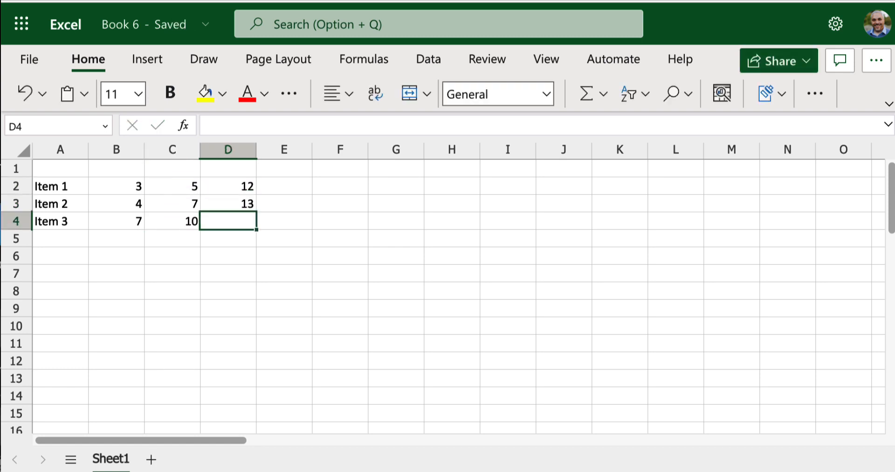
{"action": "type", "text": "15"}
{"action": "key", "text": "Return"}
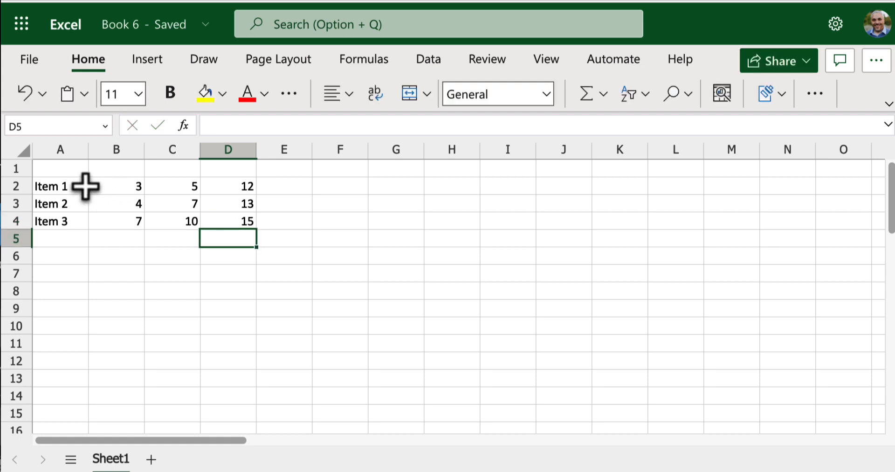
Step: Enter the years 2024, 2025 and 2026 as column headings in B1:D1
{"action": "left_click", "coordinate": [112, 170]}
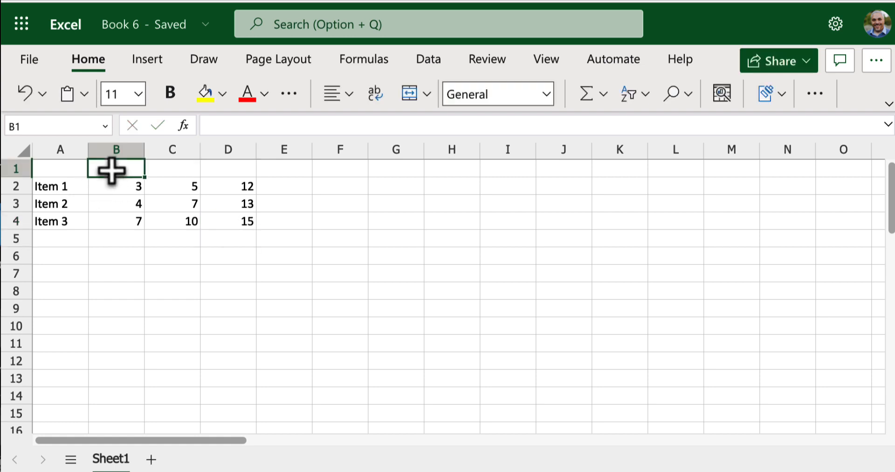
{"action": "type", "text": "2024"}
{"action": "key", "text": "Tab"}
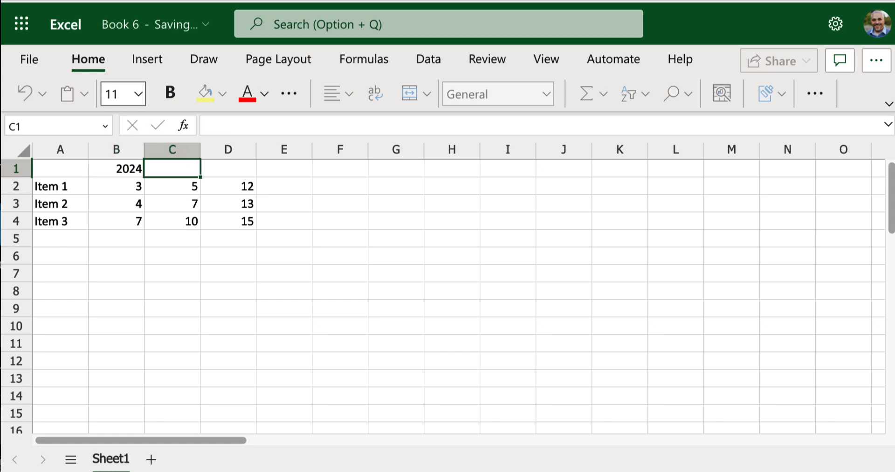
{"action": "type", "text": "2025"}
{"action": "key", "text": "Tab"}
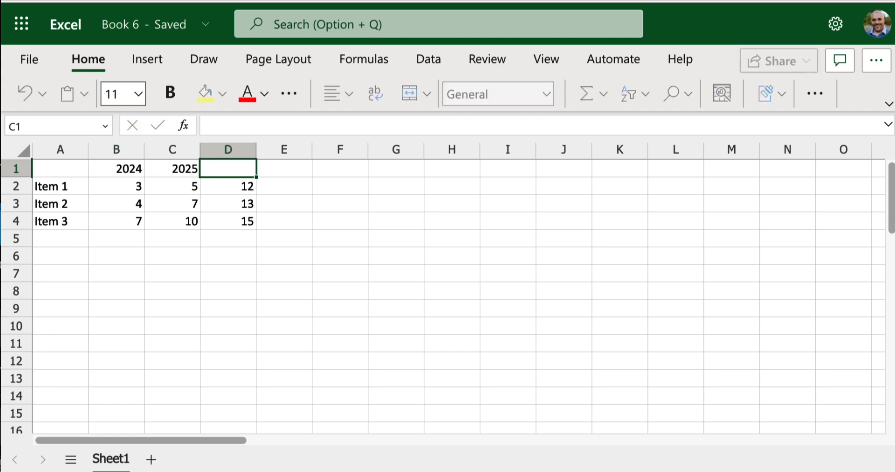
{"action": "type", "text": "2026"}
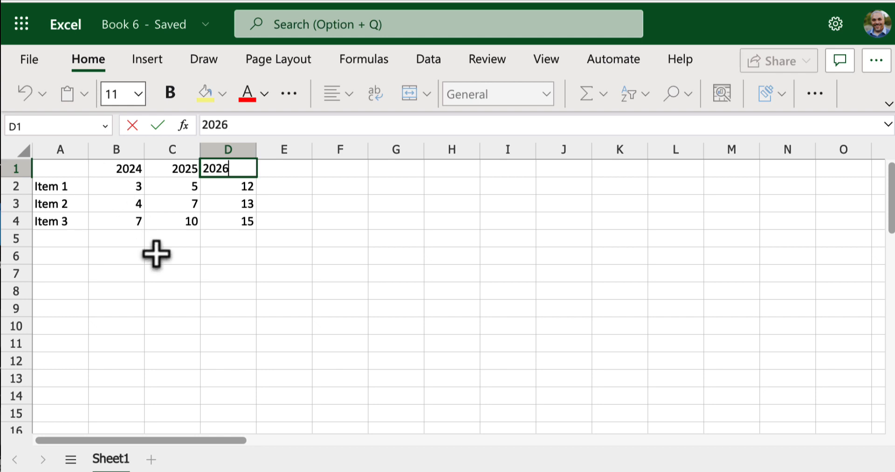
{"action": "left_click", "coordinate": [163, 270]}
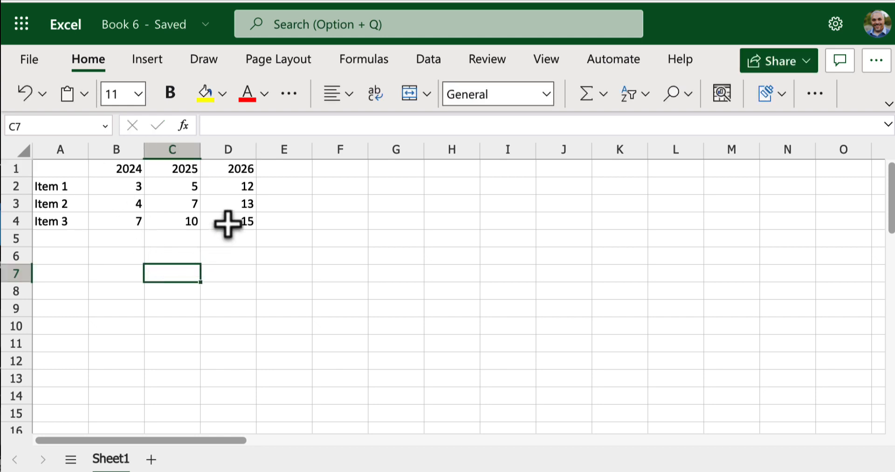
Step: Make the year headings in B1:D1 bold
{"action": "left_click_drag", "start_coordinate": [228, 224], "coordinate": [60, 167]}
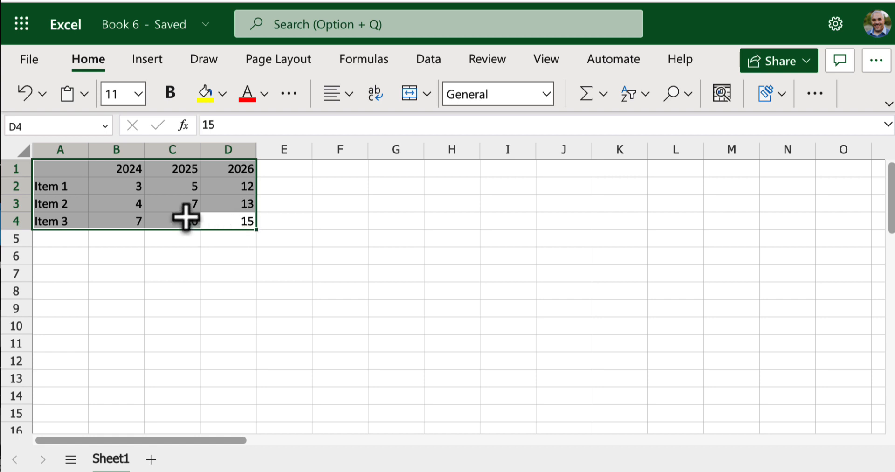
{"action": "left_click", "coordinate": [263, 184]}
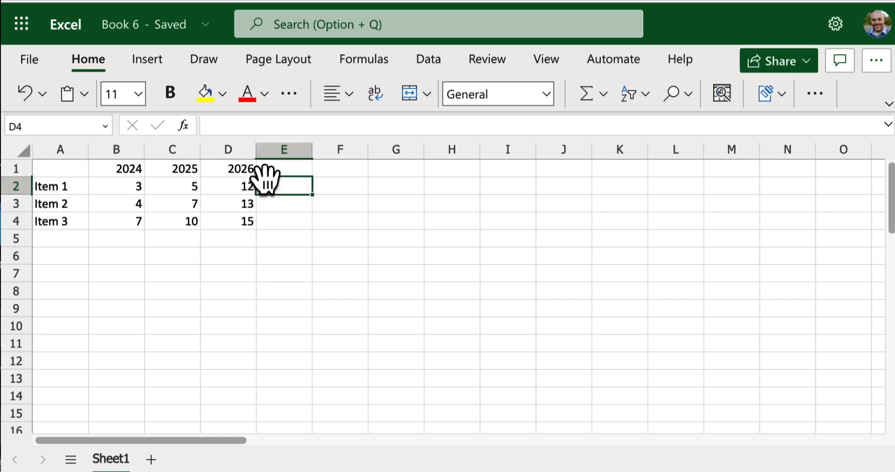
{"action": "left_click", "coordinate": [235, 168]}
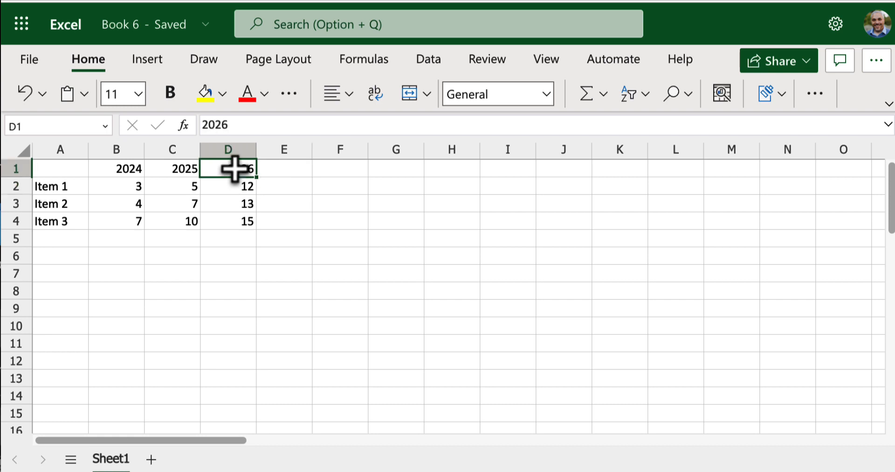
{"action": "left_click_drag", "start_coordinate": [228, 168], "coordinate": [133, 171]}
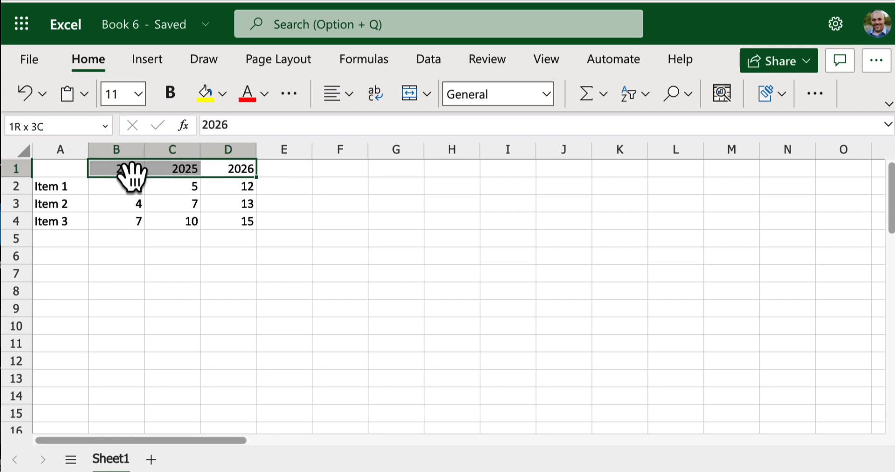
{"action": "left_click", "coordinate": [176, 92]}
{"action": "left_click", "coordinate": [186, 187]}
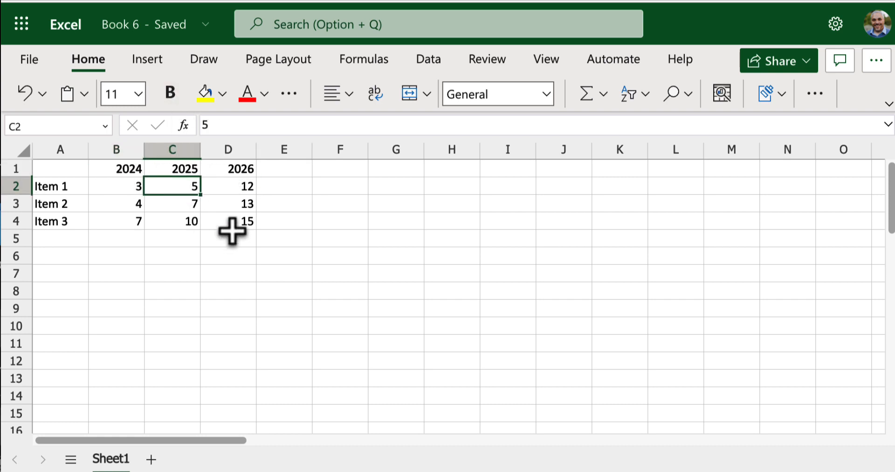
{"action": "left_click_drag", "start_coordinate": [75, 167], "coordinate": [228, 223]}
{"action": "right_click", "coordinate": [229, 225]}
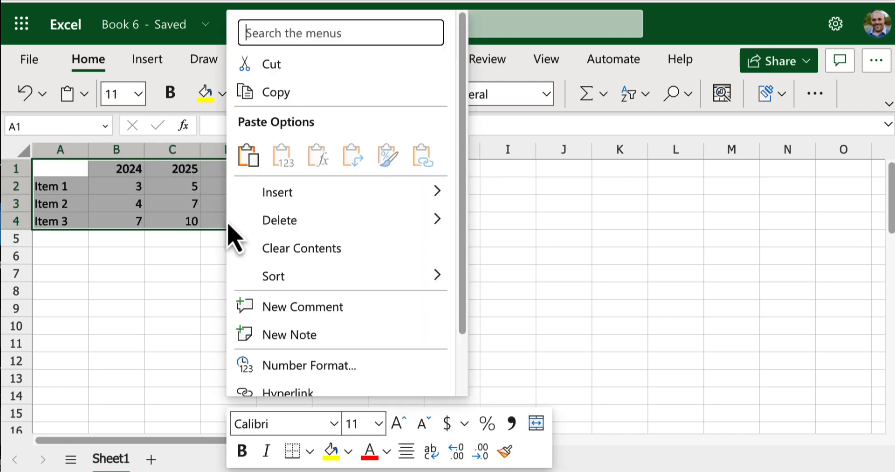
{"action": "left_click", "coordinate": [309, 93]}
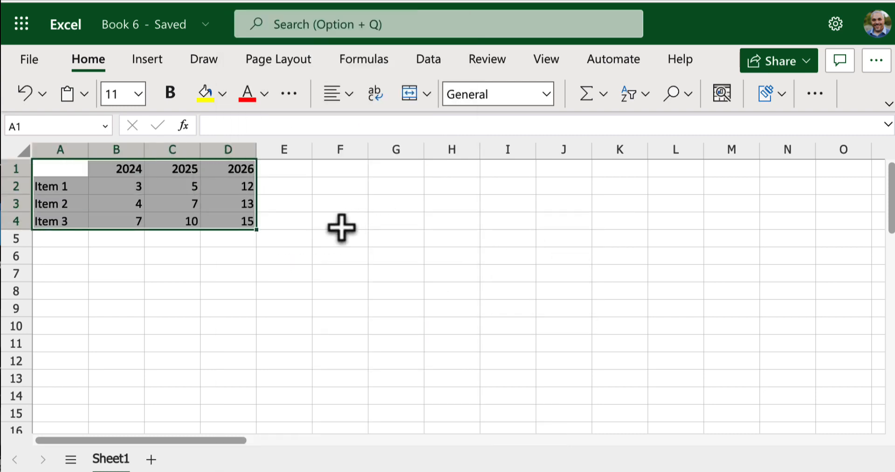
{"action": "left_click", "coordinate": [255, 270]}
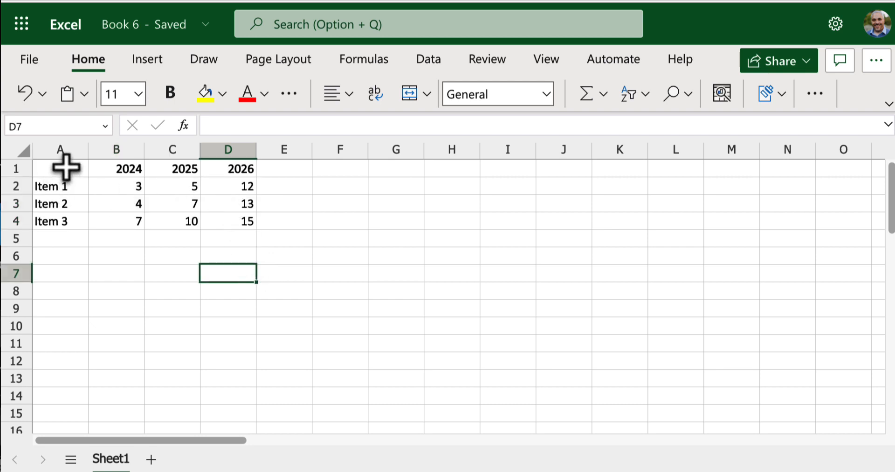
Step: Select the table in A1:D4 and review the full list of recommended charts for it
{"action": "left_click_drag", "start_coordinate": [66, 167], "coordinate": [228, 221]}
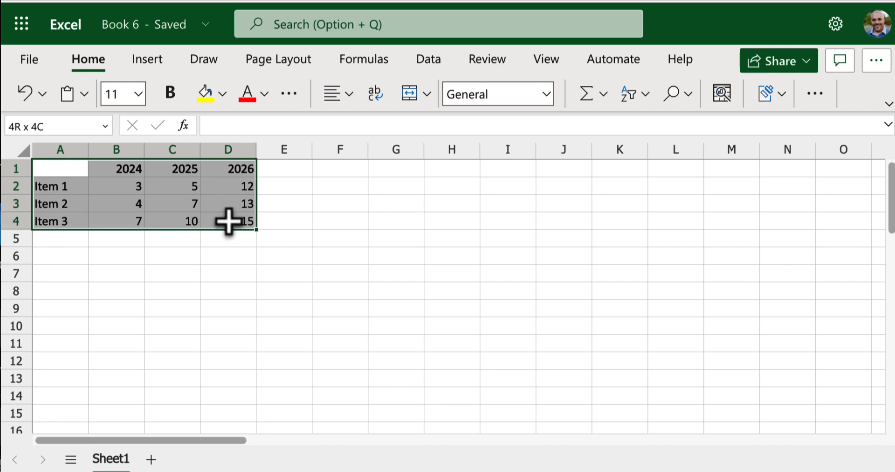
{"action": "left_click", "coordinate": [148, 60]}
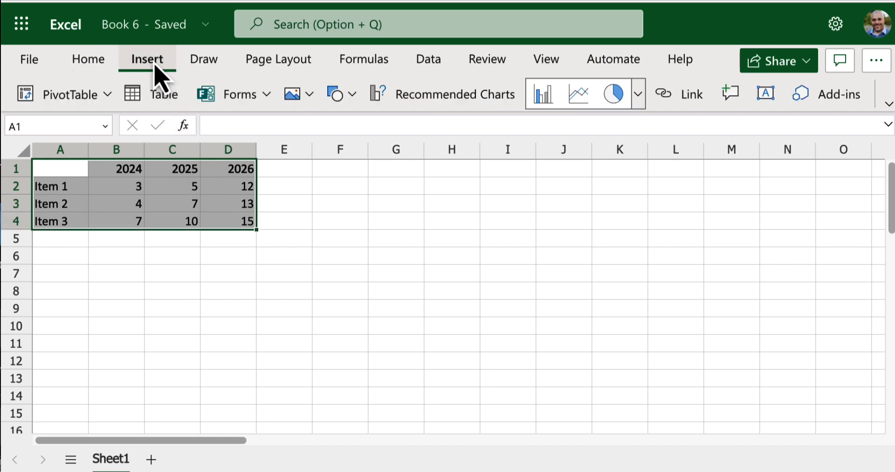
{"action": "left_click", "coordinate": [424, 97]}
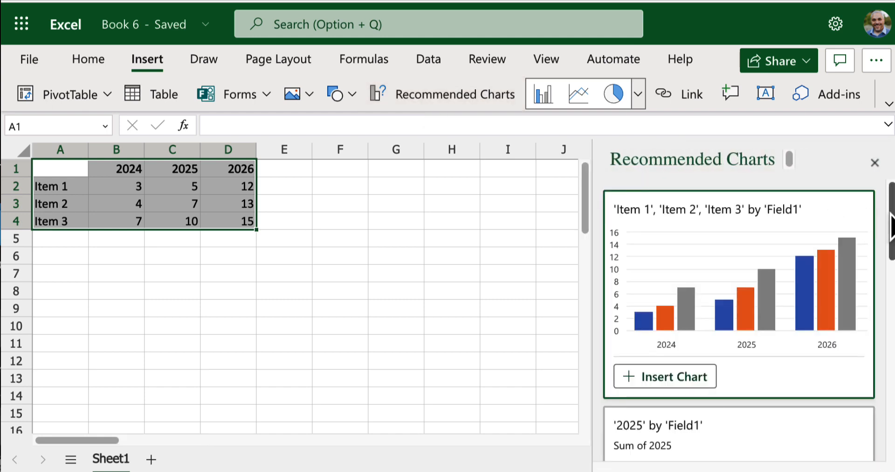
{"action": "left_click_drag", "start_coordinate": [891, 226], "coordinate": [839, 456]}
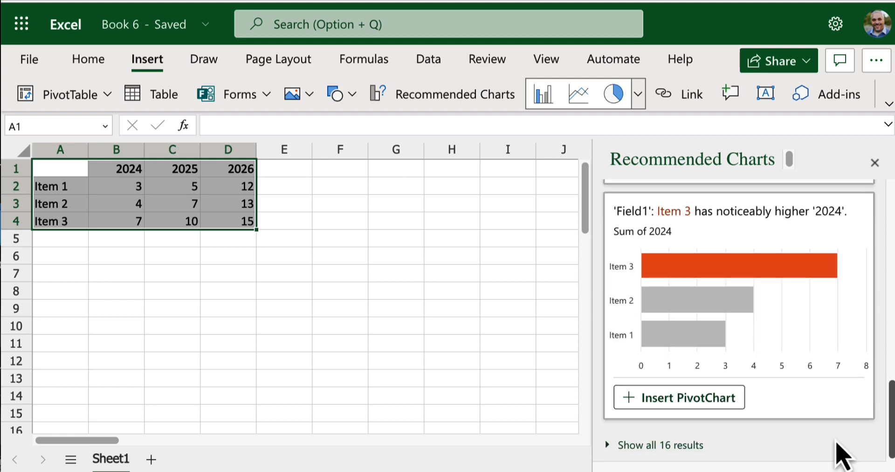
{"action": "left_click", "coordinate": [687, 447]}
{"action": "left_click_drag", "start_coordinate": [890, 256], "coordinate": [862, 136]}
{"action": "left_click", "coordinate": [874, 164]}
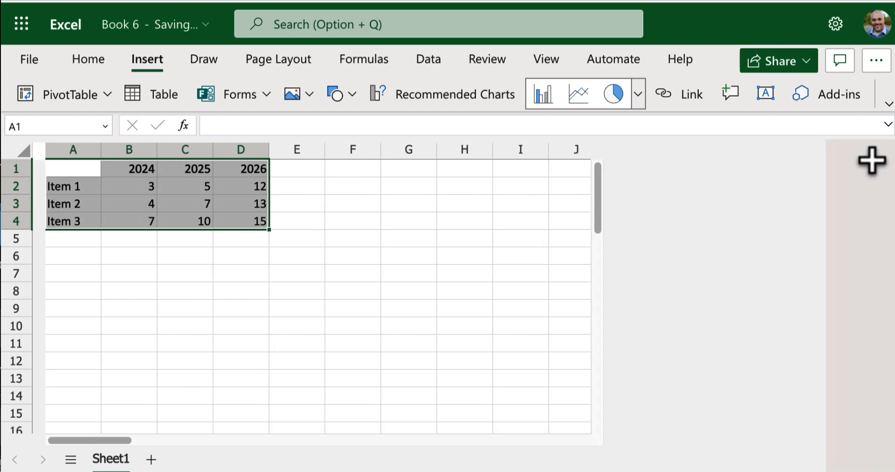
Step: Insert a Line with Markers chart from the selected table A1:D4
{"action": "left_click", "coordinate": [638, 96]}
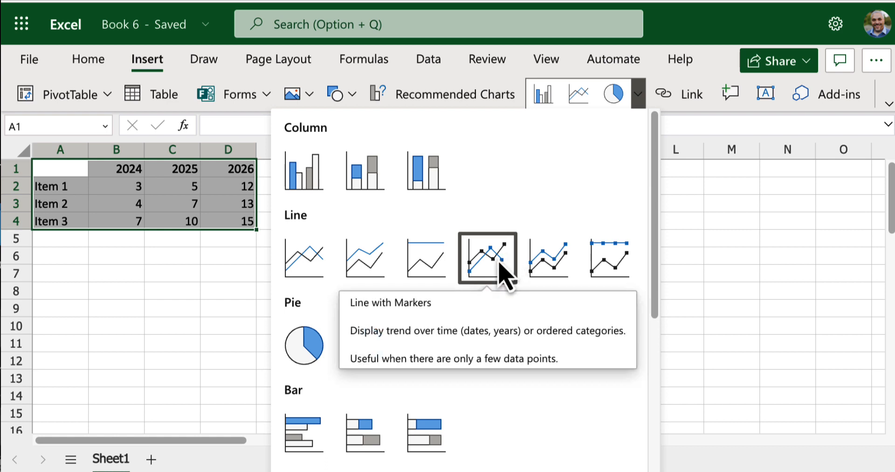
{"action": "left_click", "coordinate": [499, 271]}
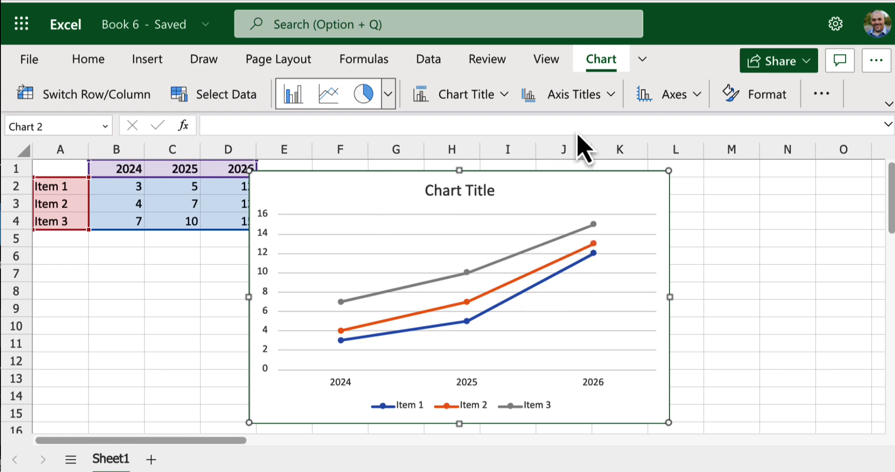
Step: Change the line chart to a markers-only scatter chart
{"action": "left_click", "coordinate": [388, 95]}
{"action": "left_click_drag", "start_coordinate": [406, 190], "coordinate": [398, 380]}
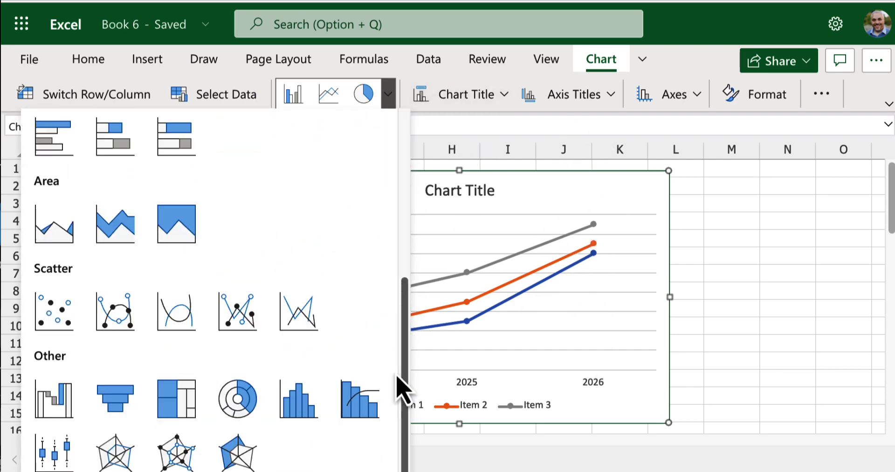
{"action": "left_click", "coordinate": [65, 320]}
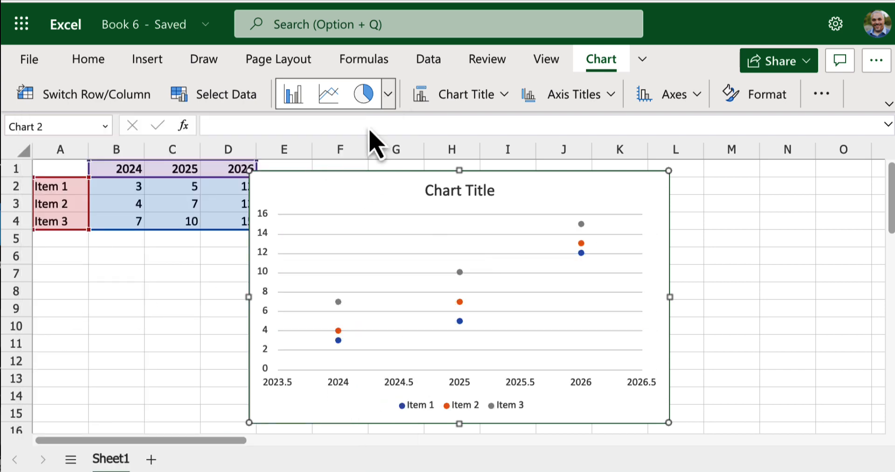
Step: Change the scatter chart to a doughnut chart
{"action": "left_click", "coordinate": [390, 98]}
{"action": "left_click_drag", "start_coordinate": [402, 239], "coordinate": [396, 376]}
{"action": "scroll", "coordinate": [131, 178], "scroll_direction": "up", "scroll_amount": 1}
{"action": "left_click", "coordinate": [123, 143]}
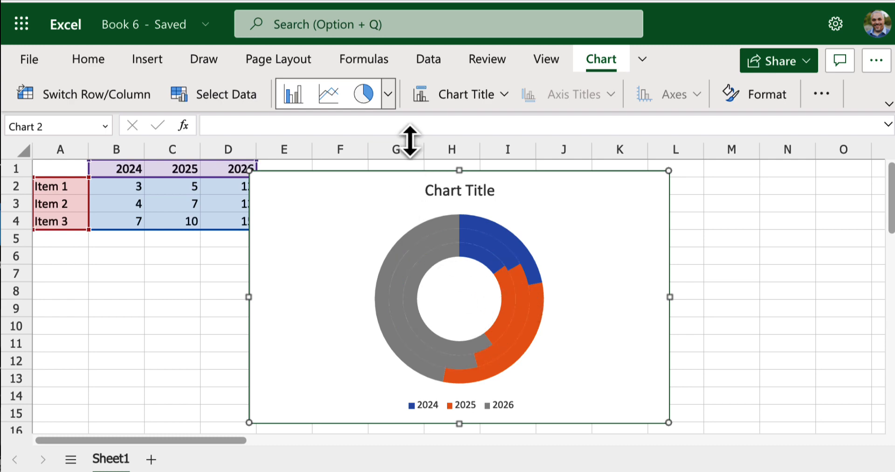
Step: Change the doughnut chart to a clustered column chart and move it clear of the data in column D
{"action": "left_click", "coordinate": [389, 101]}
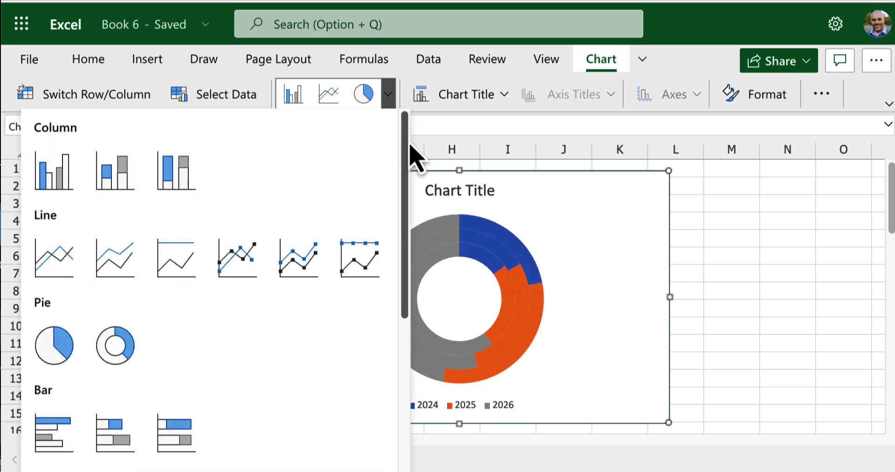
{"action": "scroll", "coordinate": [402, 196], "scroll_direction": "down", "scroll_amount": 5}
{"action": "scroll", "coordinate": [396, 279], "scroll_direction": "down", "scroll_amount": 3}
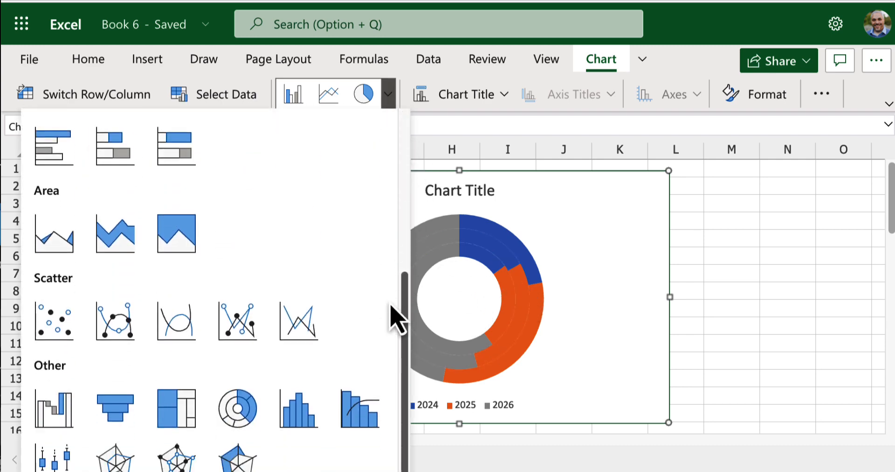
{"action": "scroll", "coordinate": [387, 357], "scroll_direction": "up", "scroll_amount": 8}
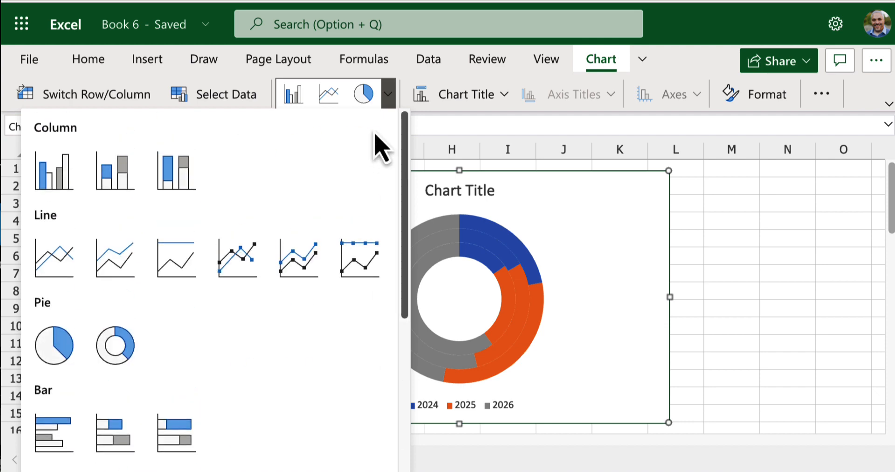
{"action": "left_click", "coordinate": [60, 188]}
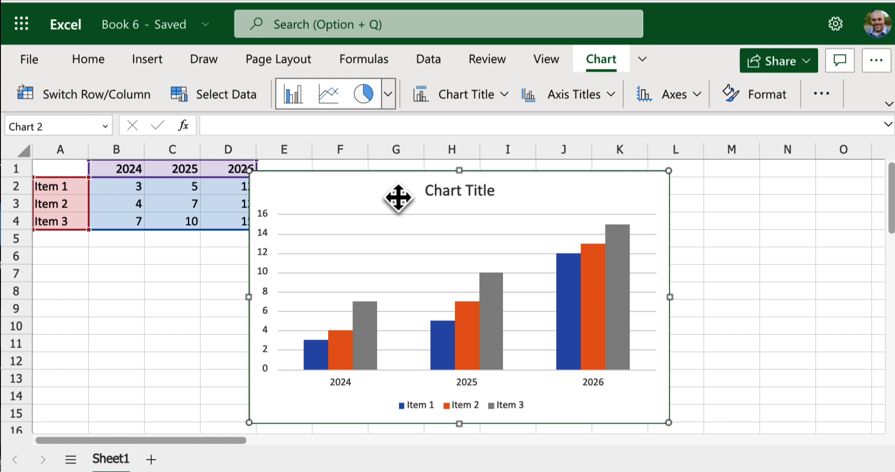
{"action": "left_click_drag", "start_coordinate": [398, 193], "coordinate": [443, 194]}
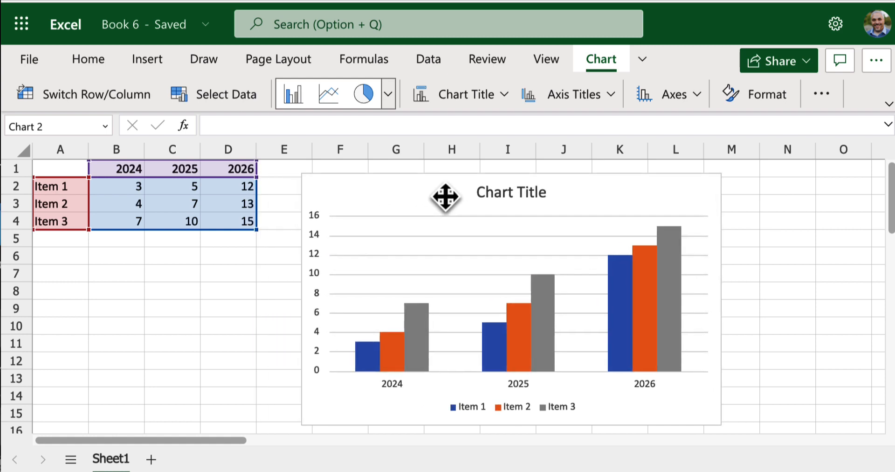
Step: Set the column chart's title to Widget Sales
{"action": "double_click", "coordinate": [525, 192]}
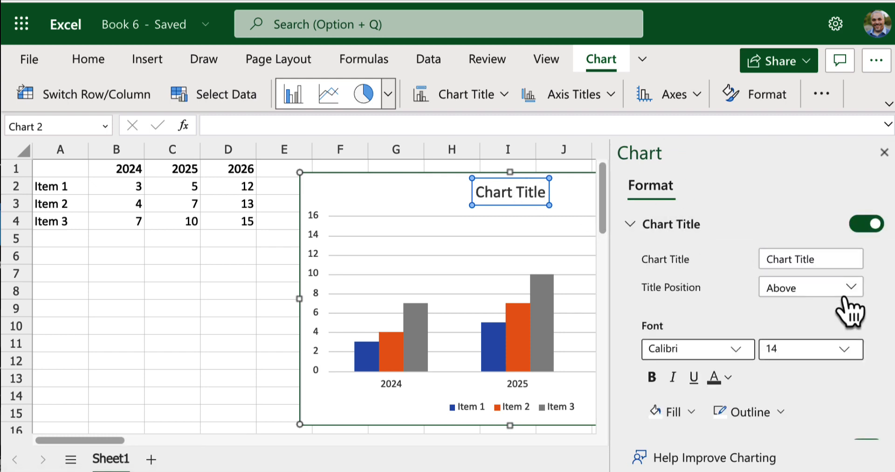
{"action": "left_click_drag", "start_coordinate": [827, 259], "coordinate": [741, 268]}
{"action": "type", "text": "Widget Sales"}
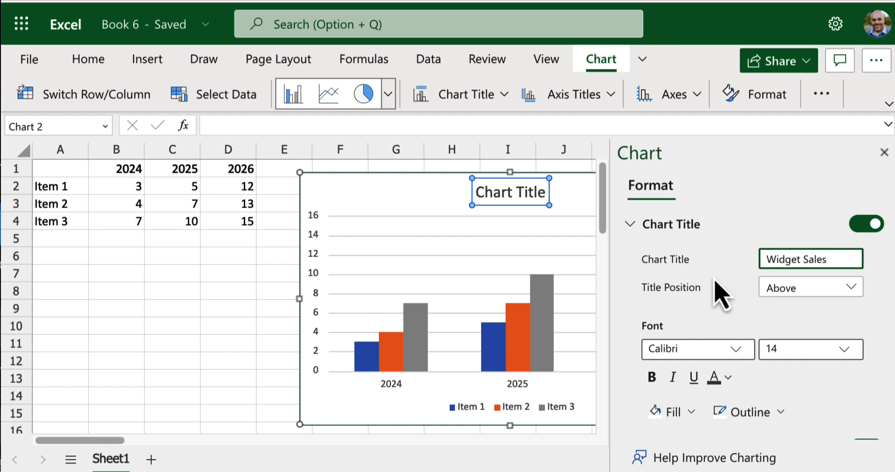
{"action": "left_click", "coordinate": [715, 295]}
Step: Format the Widget Sales chart title in bold Arial
{"action": "left_click", "coordinate": [726, 353]}
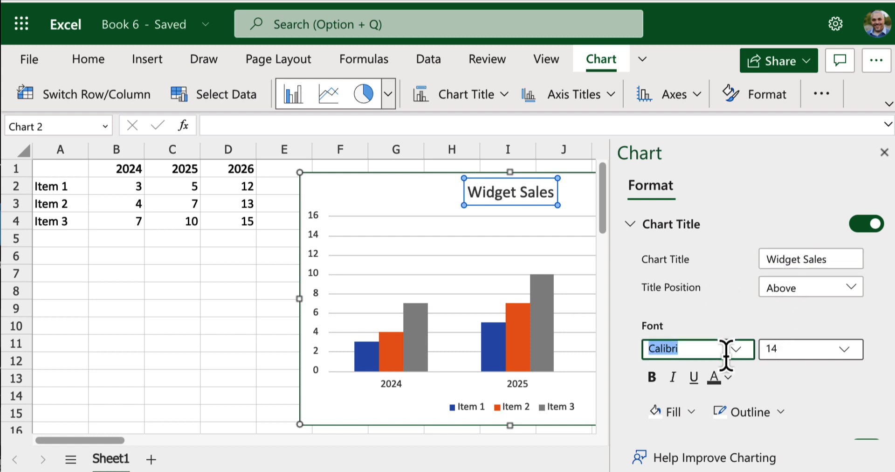
{"action": "left_click", "coordinate": [735, 350]}
{"action": "left_click", "coordinate": [792, 256]}
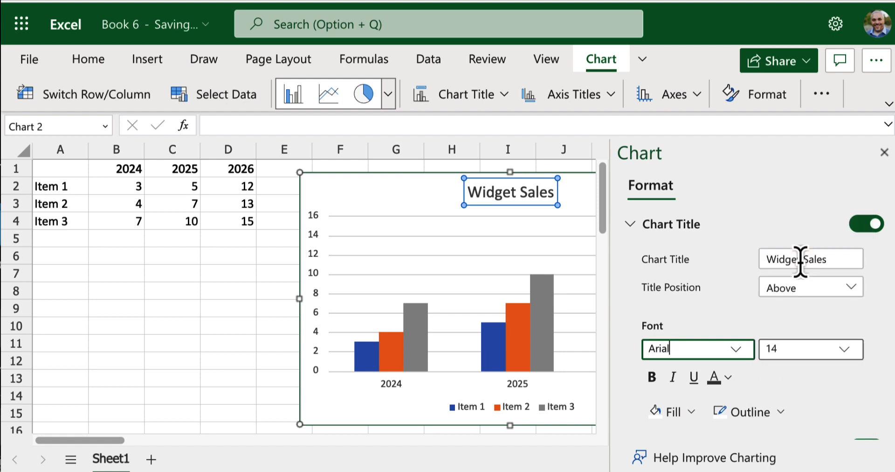
{"action": "left_click", "coordinate": [650, 384]}
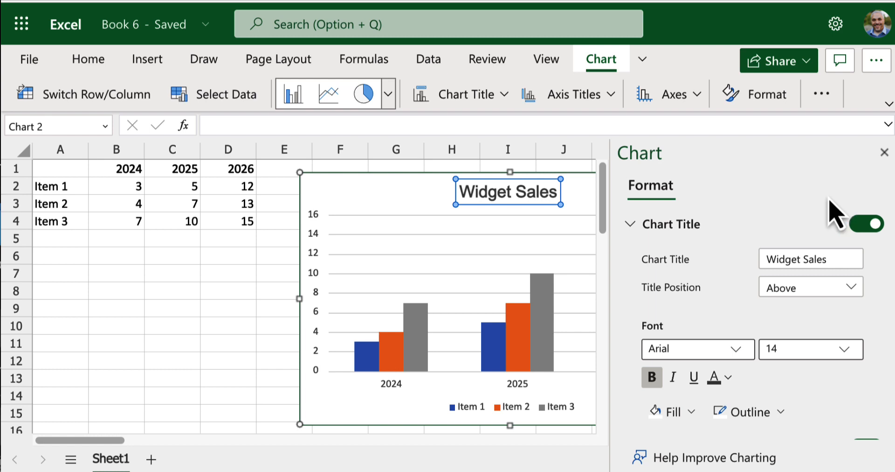
{"action": "left_click", "coordinate": [696, 102]}
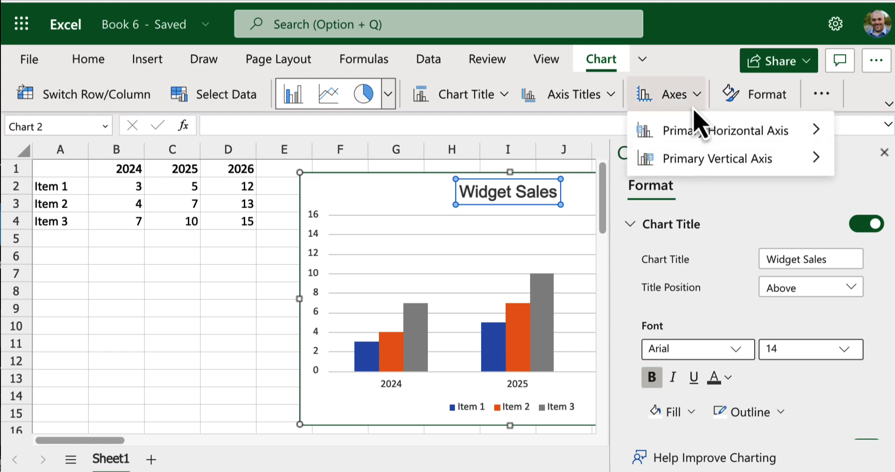
{"action": "mouse_move", "coordinate": [690, 138]}
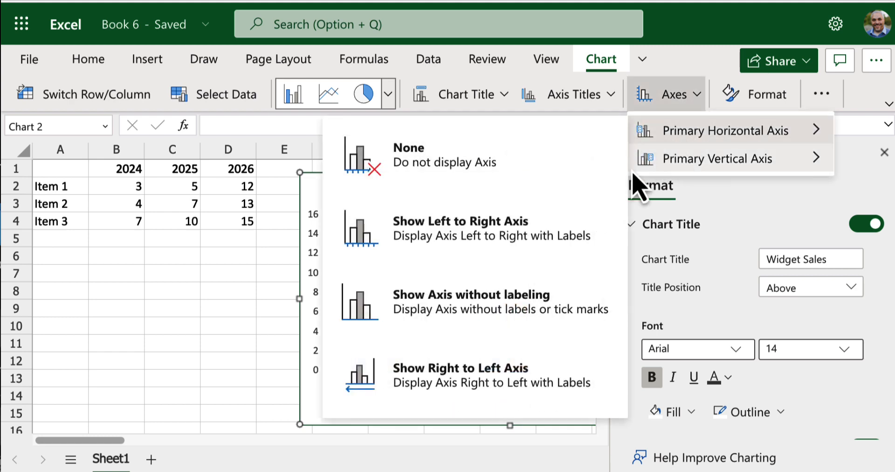
{"action": "mouse_move", "coordinate": [713, 168]}
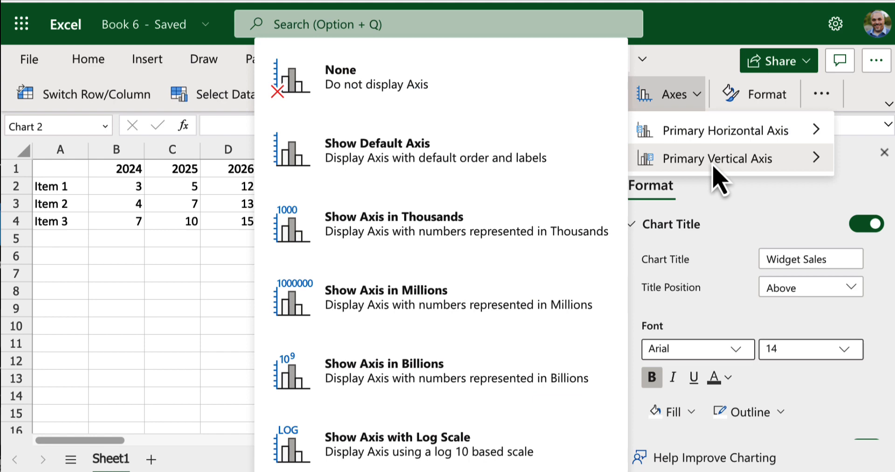
{"action": "left_click", "coordinate": [755, 219]}
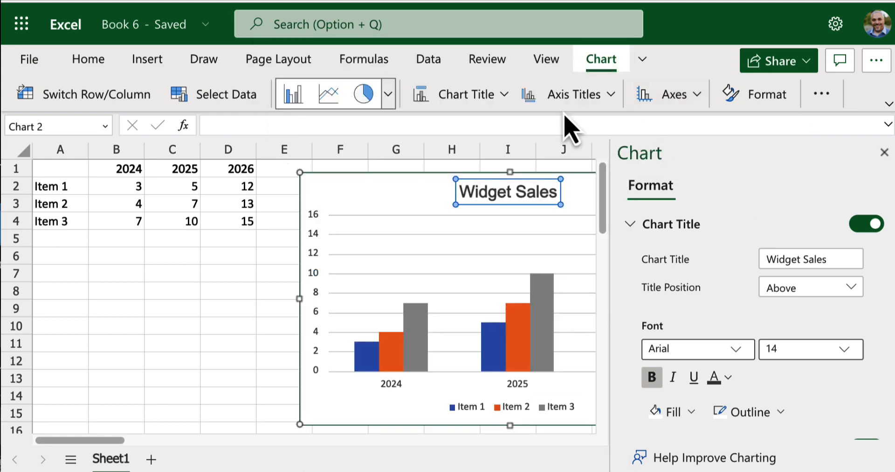
{"action": "left_click", "coordinate": [494, 103]}
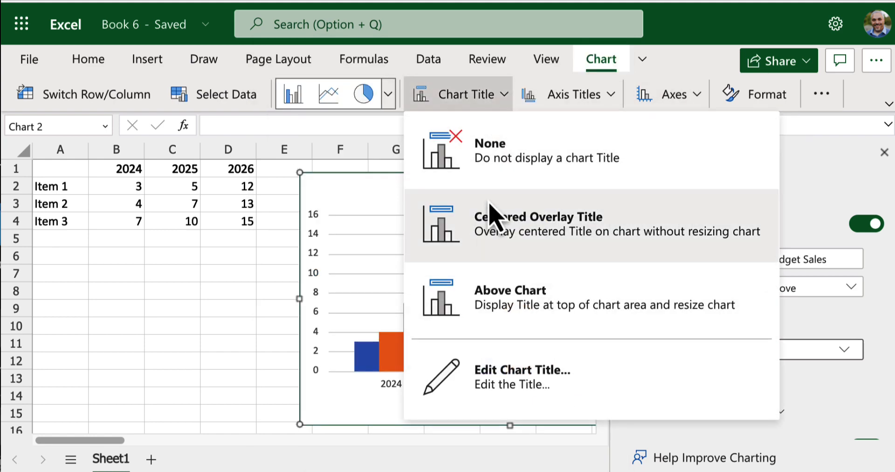
{"action": "left_click", "coordinate": [481, 103]}
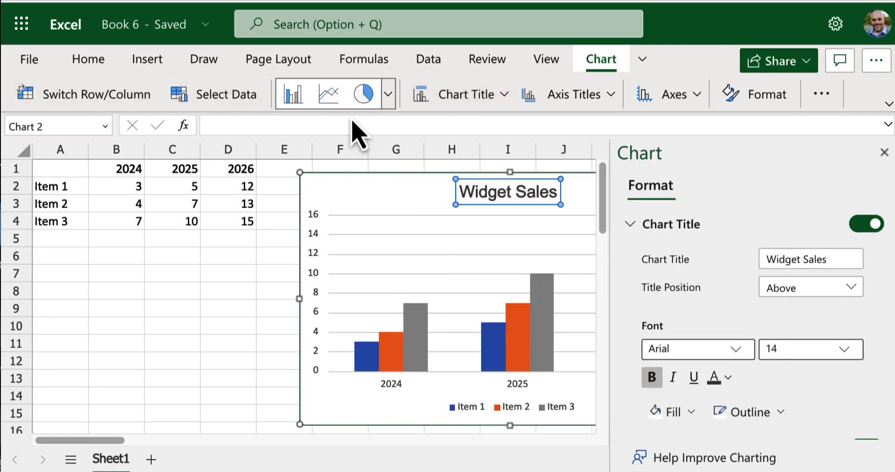
{"action": "left_click", "coordinate": [767, 103]}
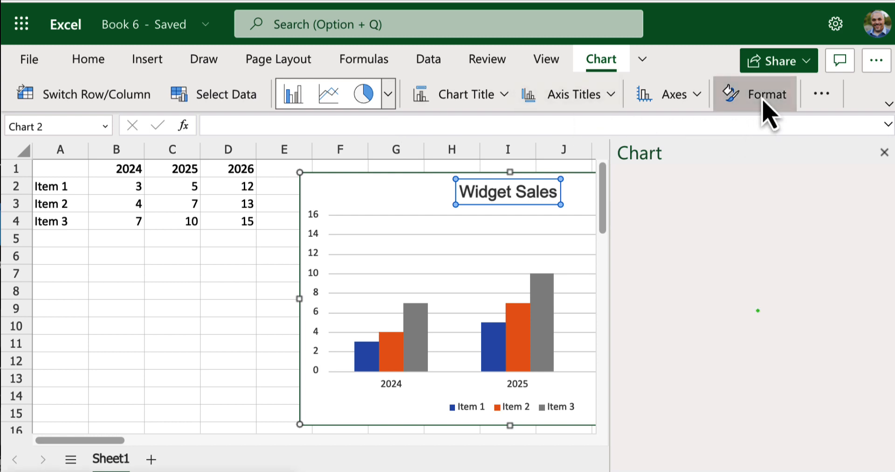
Step: Show both major and minor primary horizontal gridlines on the Widget Sales chart
{"action": "left_click", "coordinate": [820, 95]}
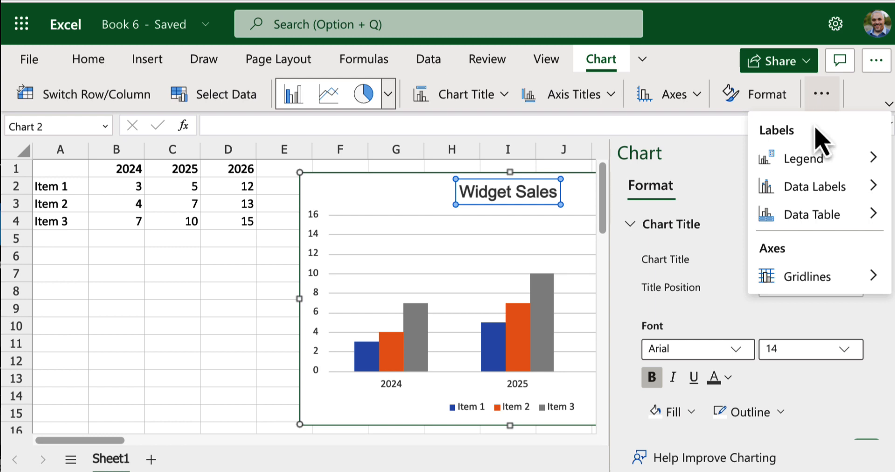
{"action": "mouse_move", "coordinate": [798, 289]}
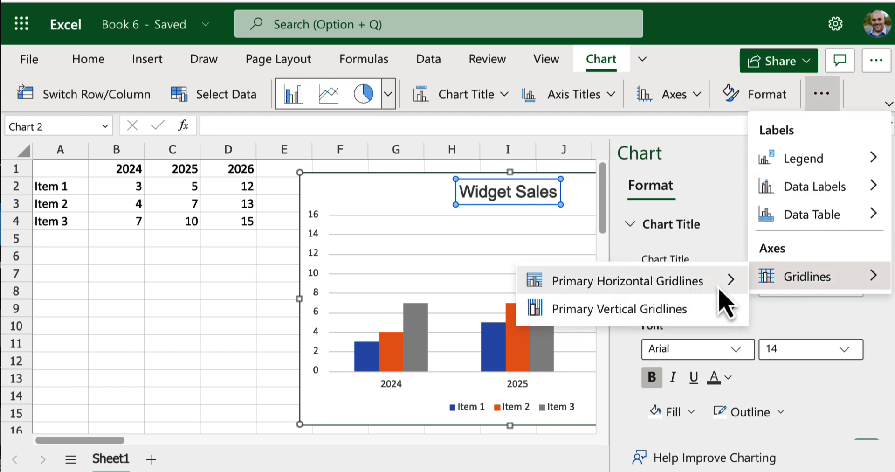
{"action": "mouse_move", "coordinate": [714, 287]}
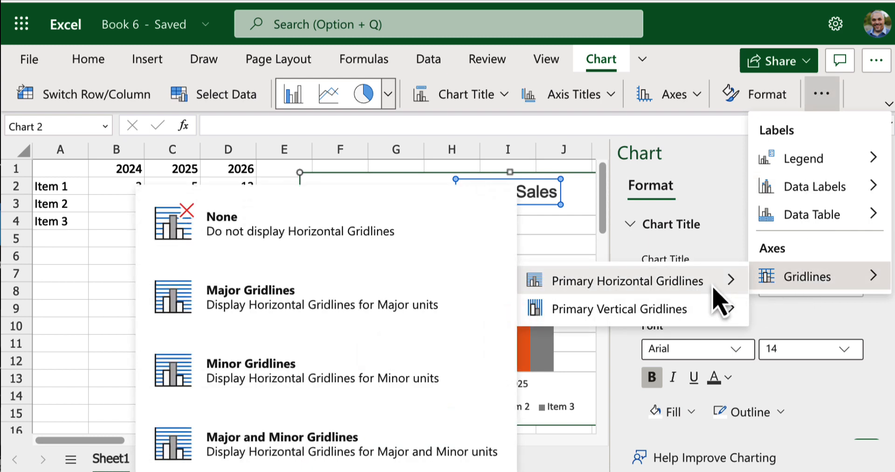
{"action": "left_click", "coordinate": [426, 443]}
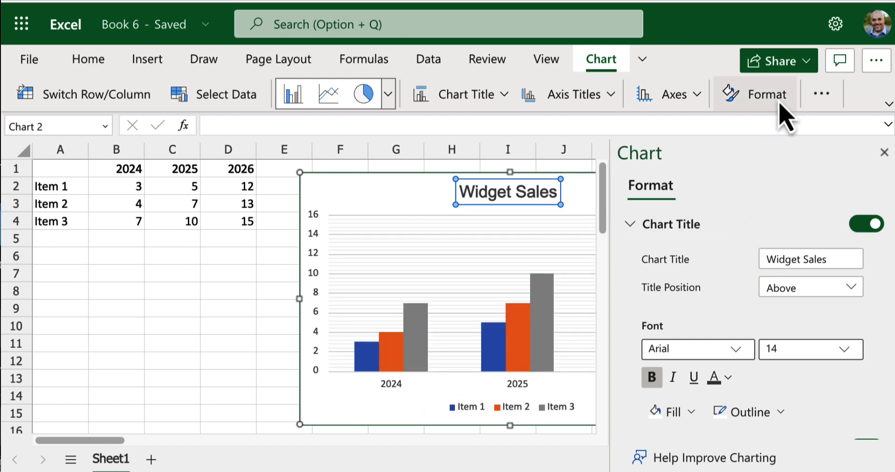
Step: Show only major primary horizontal gridlines on the Widget Sales chart and close the chart formatting pane
{"action": "left_click", "coordinate": [822, 95]}
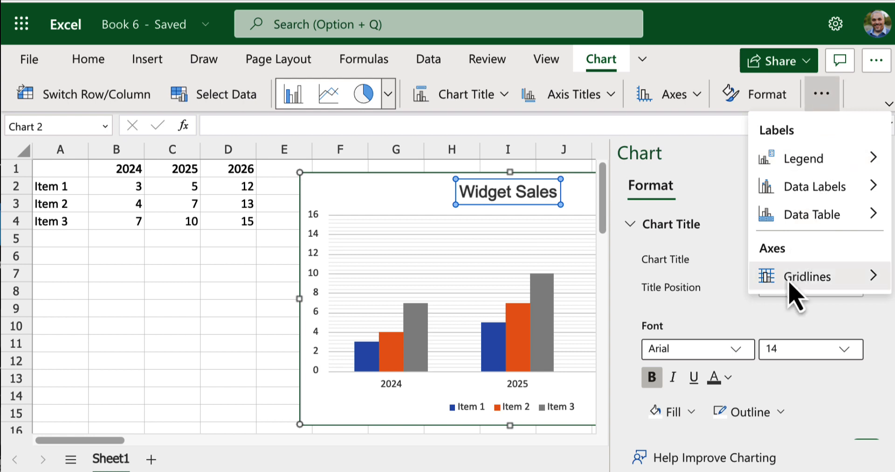
{"action": "mouse_move", "coordinate": [788, 282]}
{"action": "mouse_move", "coordinate": [670, 293]}
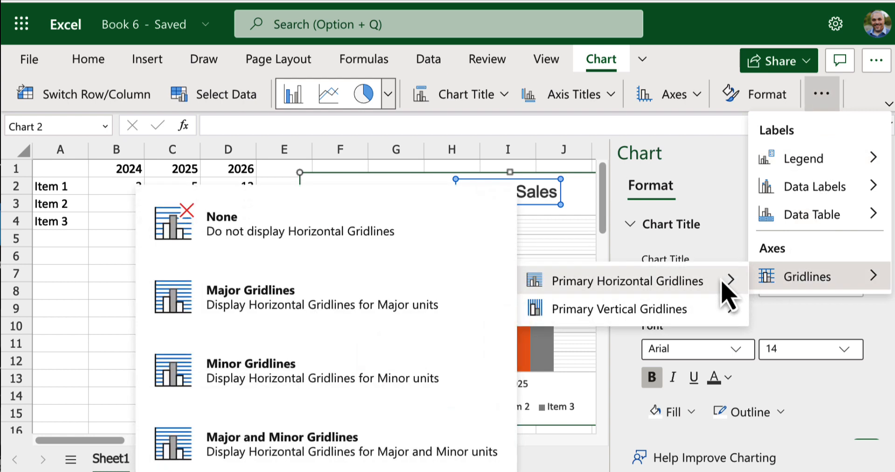
{"action": "left_click", "coordinate": [494, 305]}
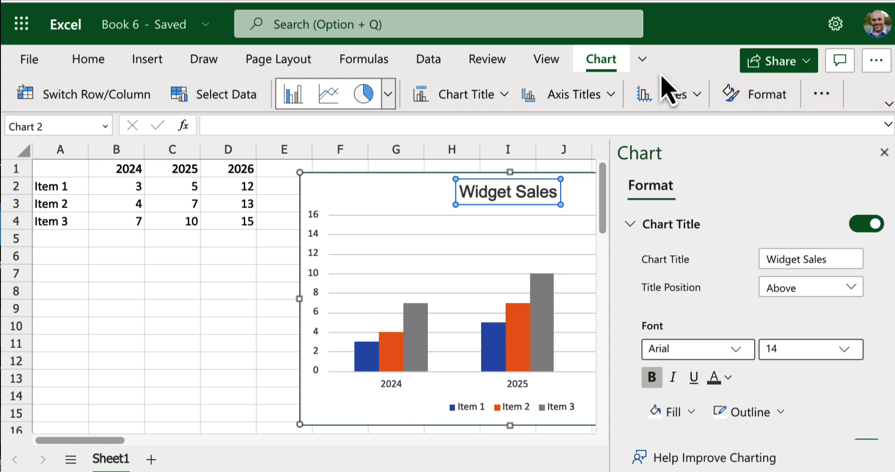
{"action": "left_click", "coordinate": [644, 60]}
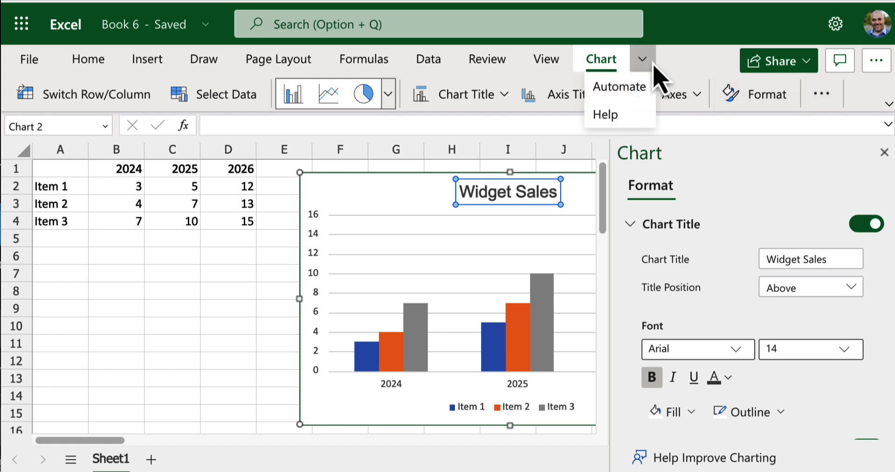
{"action": "left_click", "coordinate": [654, 65]}
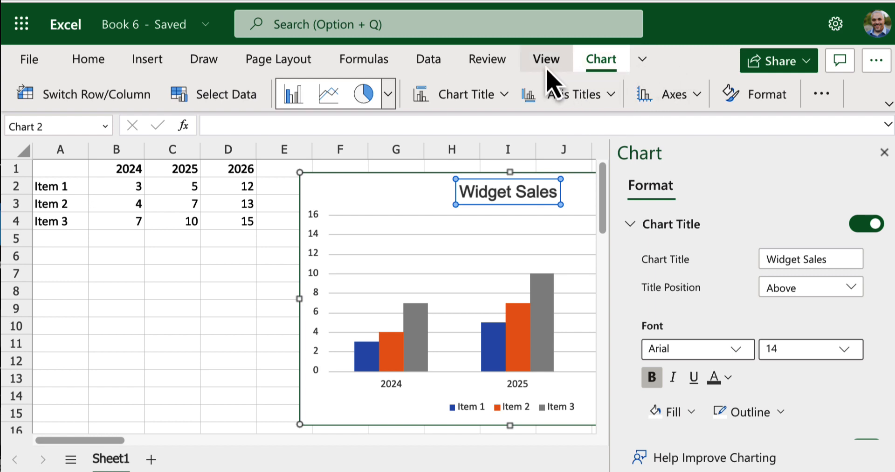
{"action": "left_click", "coordinate": [884, 153]}
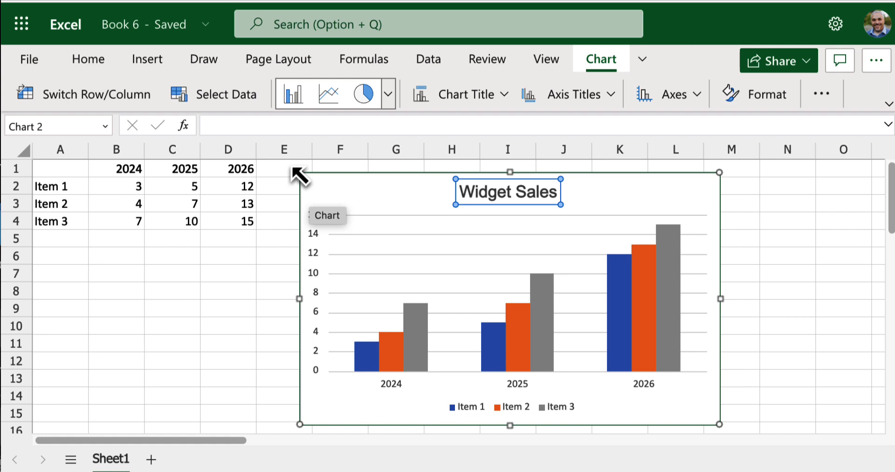
Step: Capture a screenshot of just the Widget Sales chart area, view the captured image, and deselect the chart
{"action": "key", "text": "super+shift+4"}
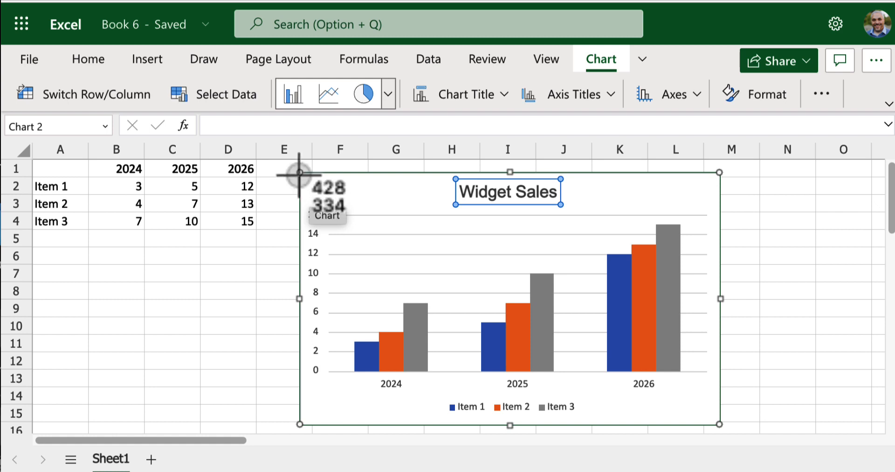
{"action": "left_click_drag", "start_coordinate": [302, 173], "coordinate": [719, 424]}
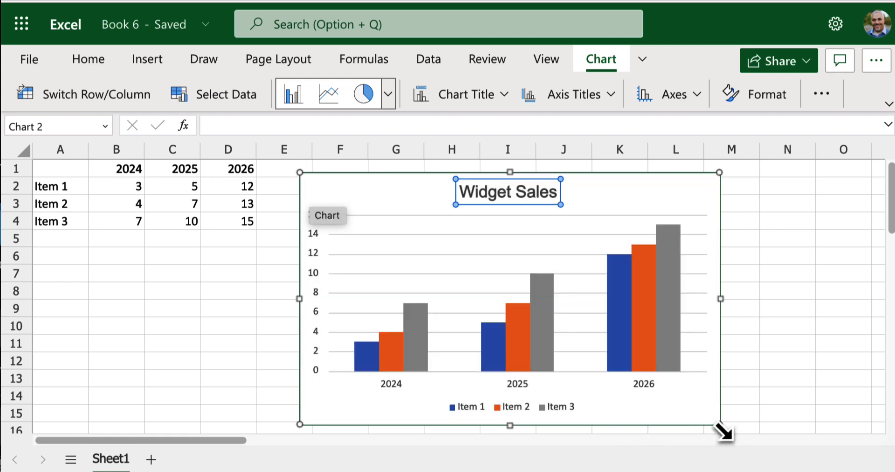
{"action": "left_click_drag", "start_coordinate": [839, 466], "coordinate": [539, 205]}
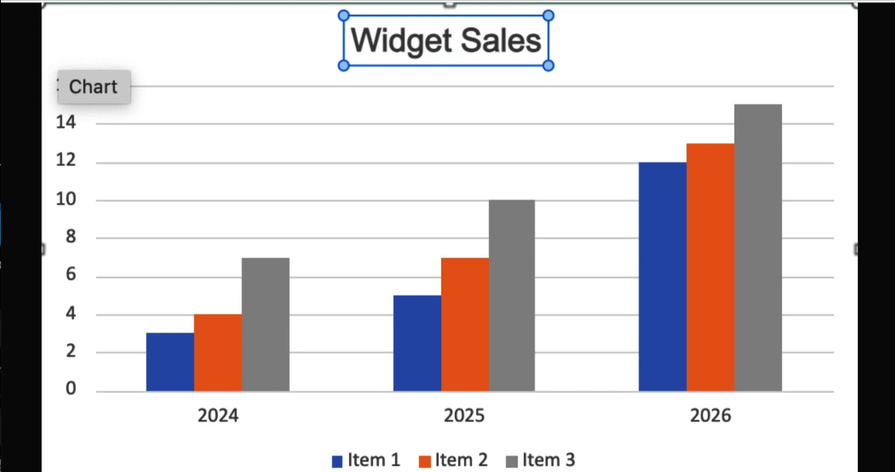
{"action": "left_click", "coordinate": [488, 1]}
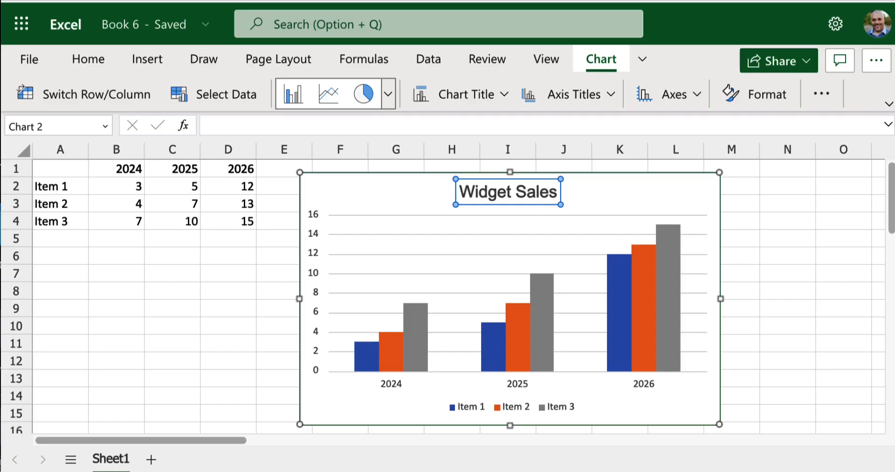
{"action": "left_click", "coordinate": [761, 364]}
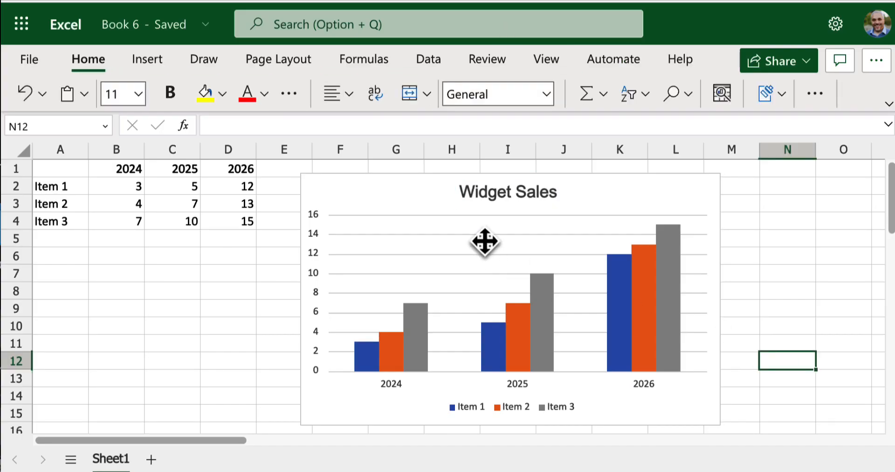
Step: Review the sharing settings of the link to the Widget Sales chart and dismiss them without copying the link
{"action": "right_click", "coordinate": [410, 211]}
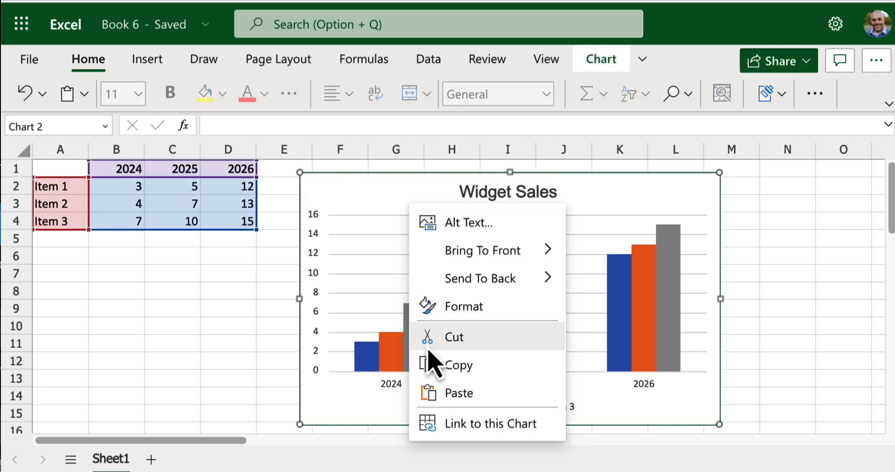
{"action": "left_click", "coordinate": [448, 426]}
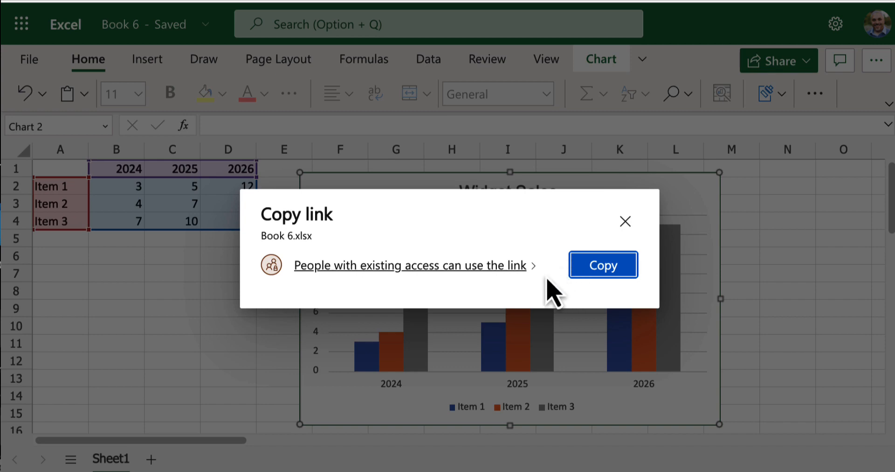
{"action": "left_click", "coordinate": [530, 267]}
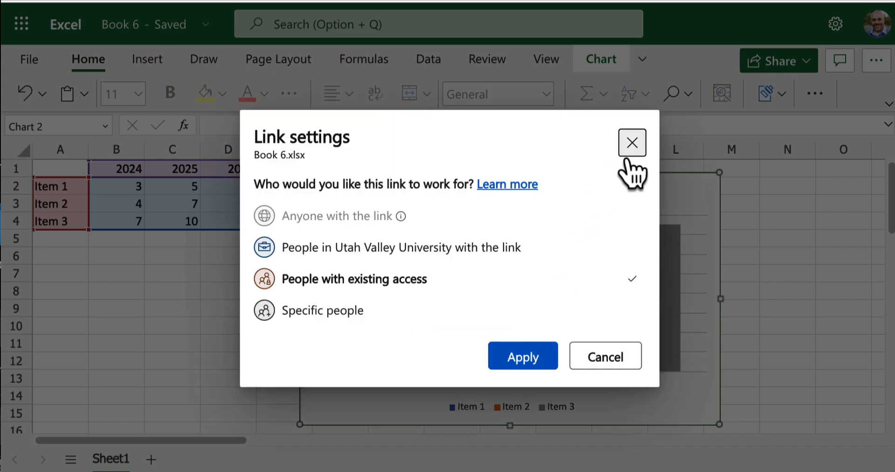
{"action": "left_click", "coordinate": [632, 142]}
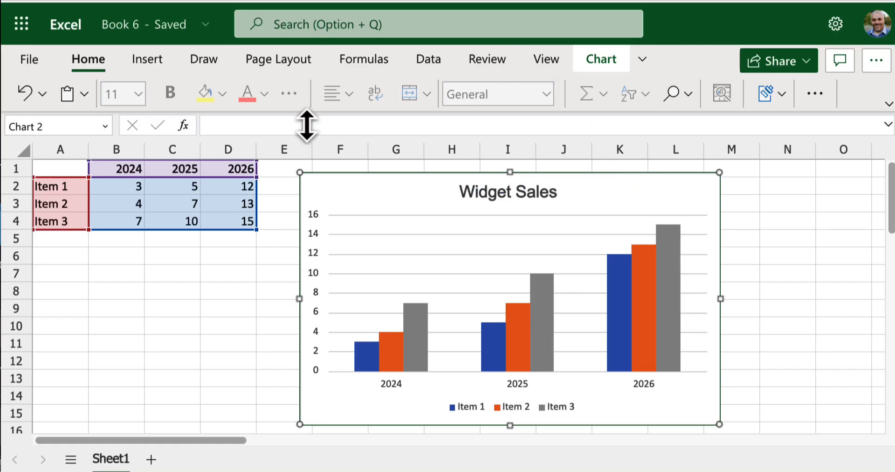
{"action": "left_click", "coordinate": [178, 278]}
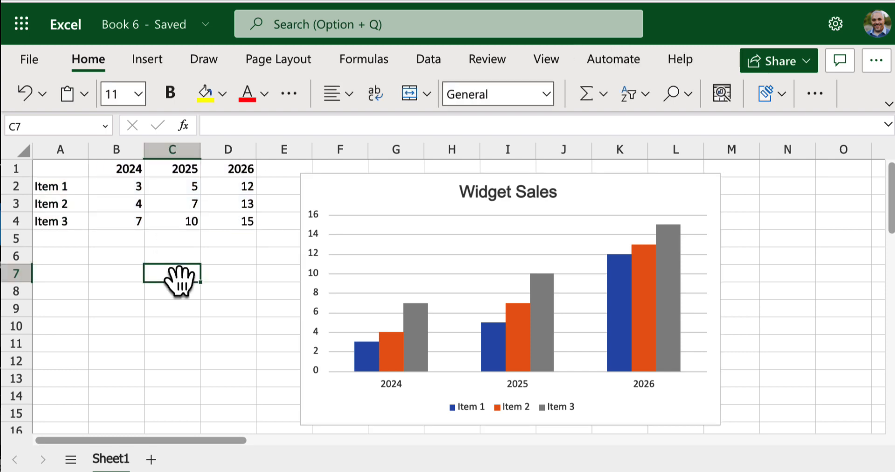
{"action": "left_click", "coordinate": [76, 252]}
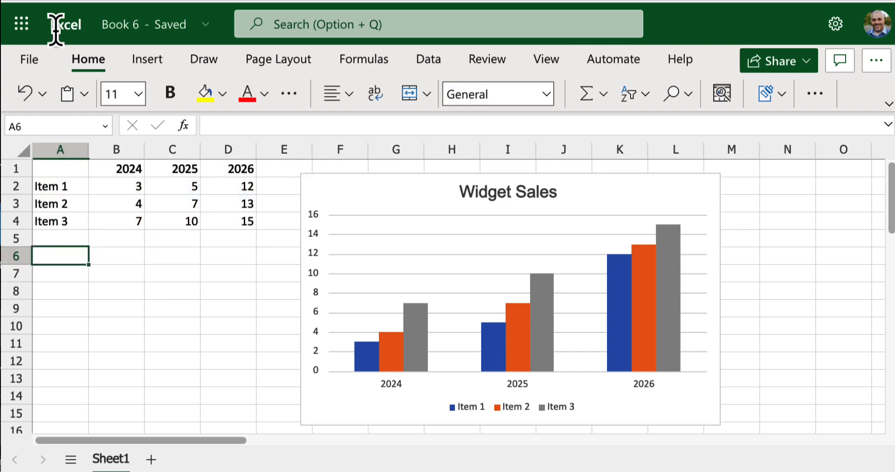
Step: Review the options for saving an online copy of the workbook, and cancel without saving
{"action": "left_click", "coordinate": [39, 60]}
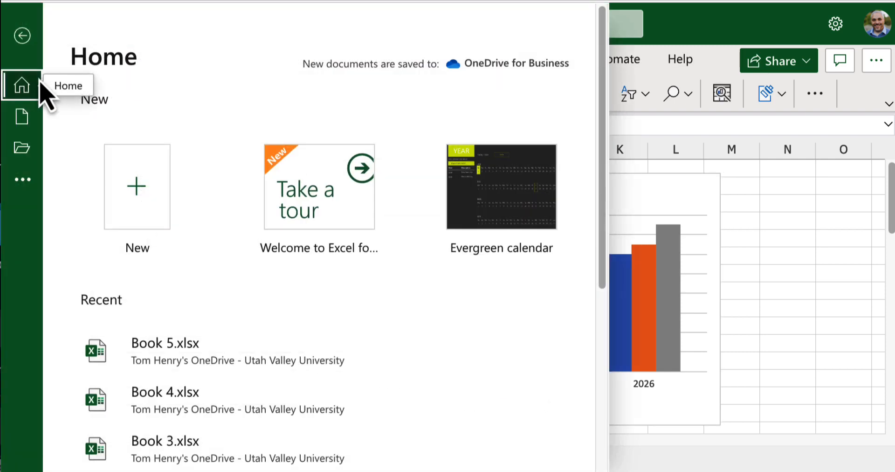
{"action": "left_click", "coordinate": [21, 181]}
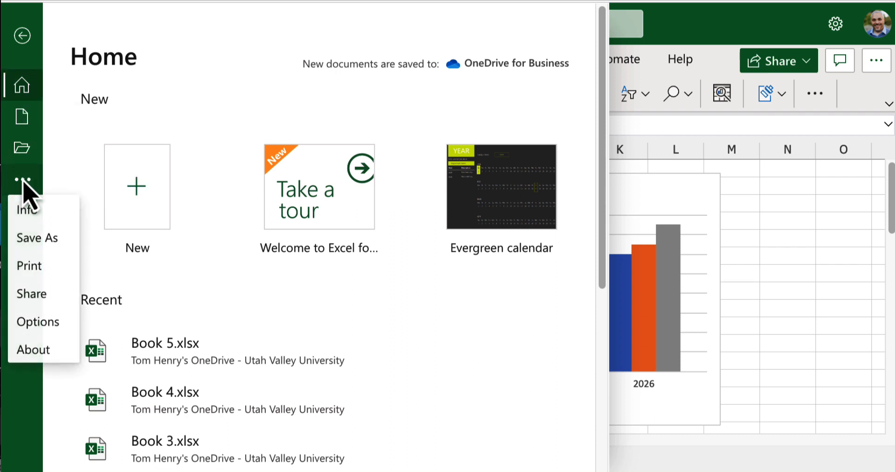
{"action": "left_click", "coordinate": [36, 234]}
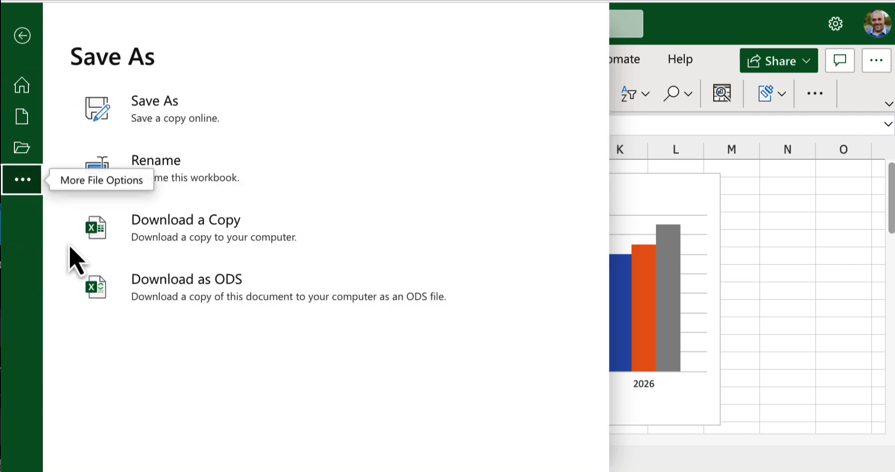
{"action": "left_click", "coordinate": [145, 118]}
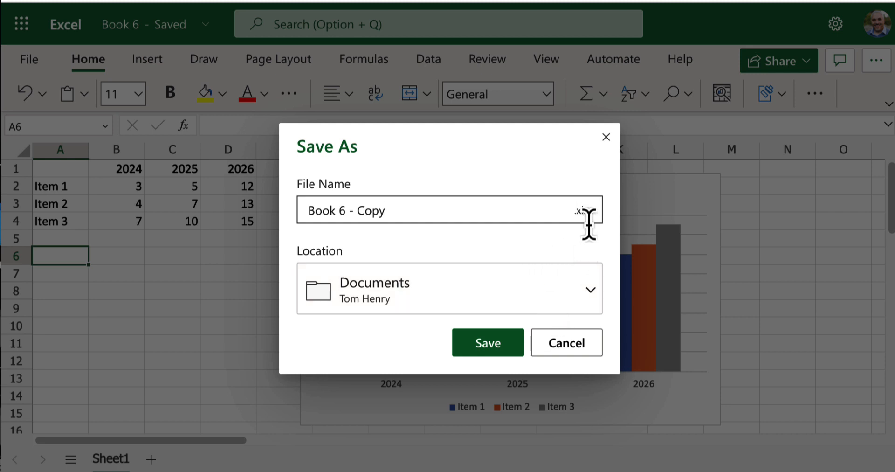
{"action": "left_click", "coordinate": [551, 345]}
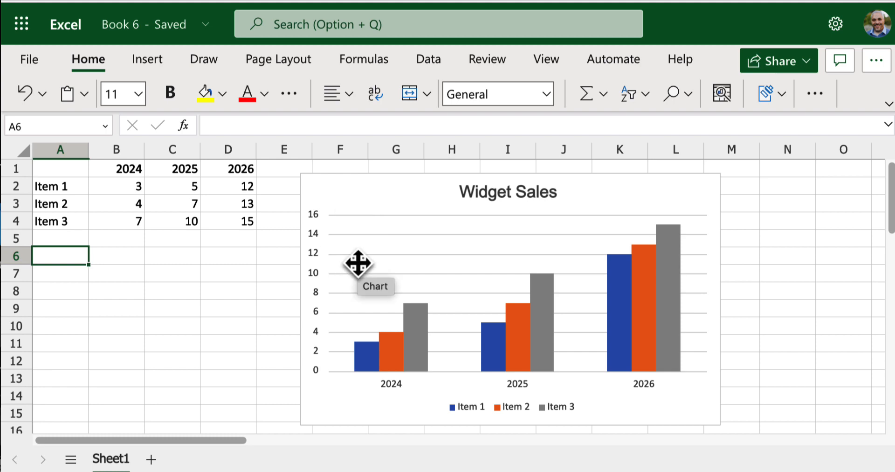
Step: Show the workbook's print-friendly view and choose Download as PDF as the printer
{"action": "left_click", "coordinate": [35, 52]}
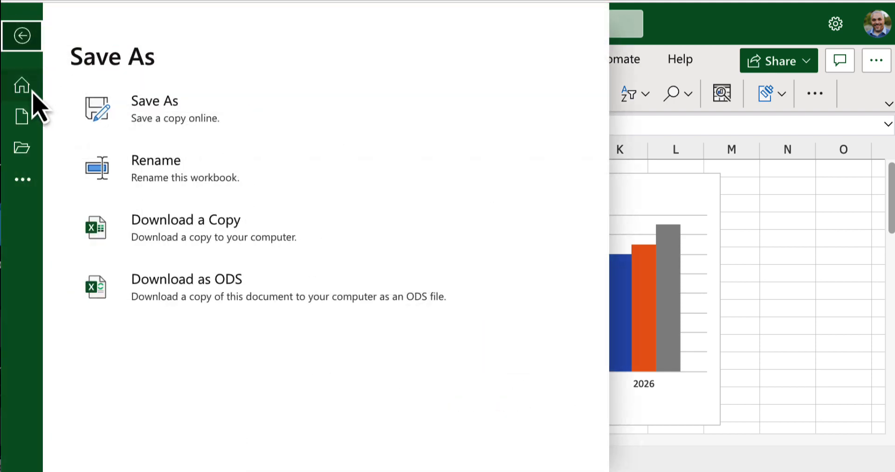
{"action": "left_click", "coordinate": [23, 180]}
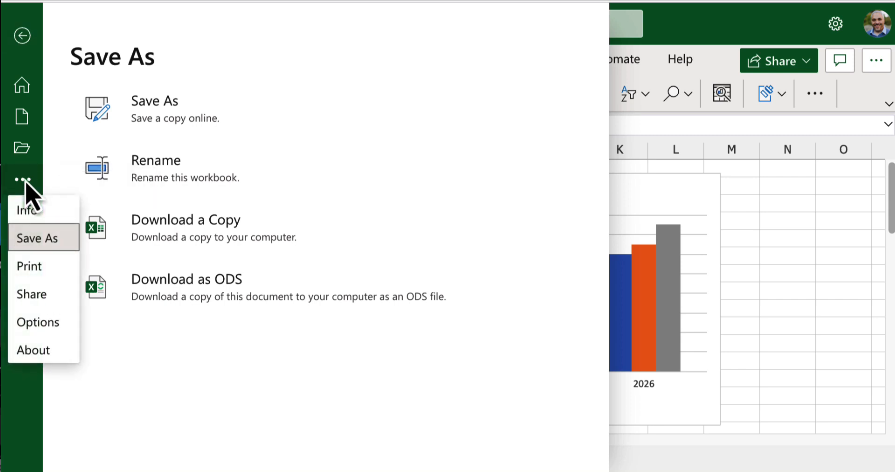
{"action": "left_click", "coordinate": [34, 266]}
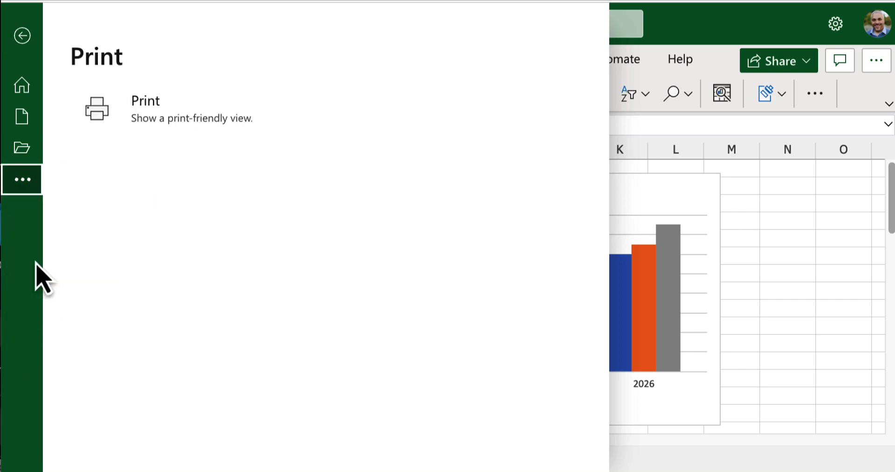
{"action": "left_click", "coordinate": [120, 130]}
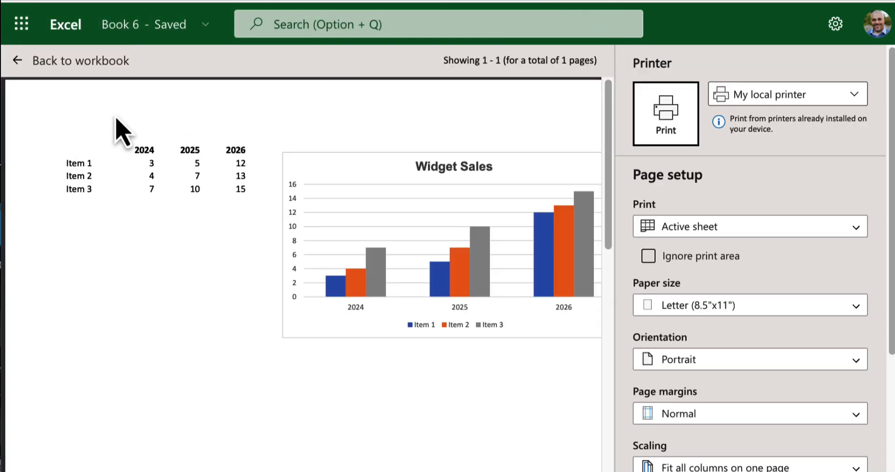
{"action": "left_click", "coordinate": [853, 99]}
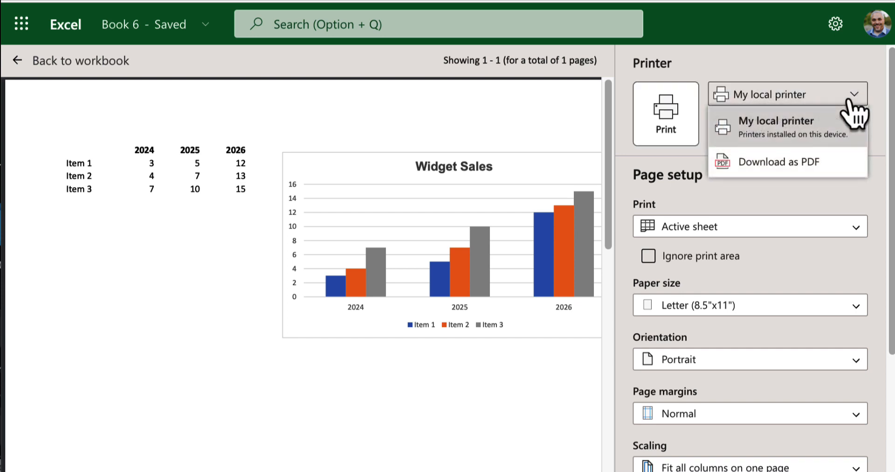
{"action": "left_click", "coordinate": [810, 163]}
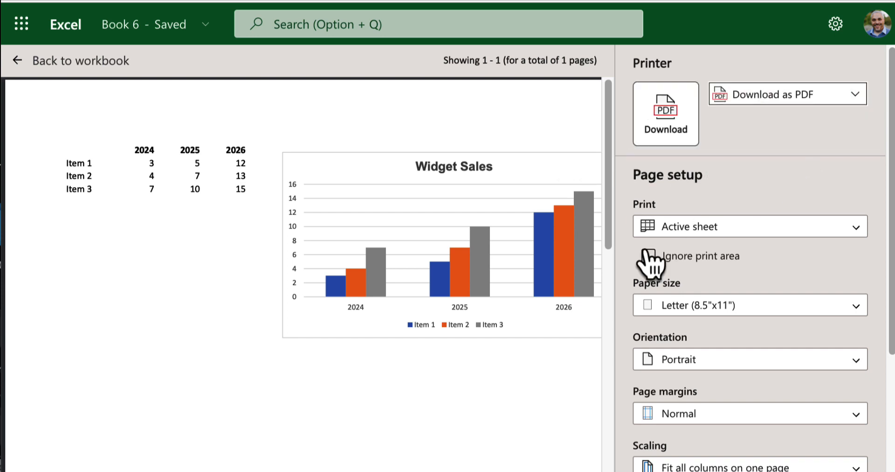
Step: Check the page setup options, download the active sheet as a PDF, and open the downloaded Book 6.pdf
{"action": "scroll", "coordinate": [891, 198], "scroll_direction": "down", "scroll_amount": 4}
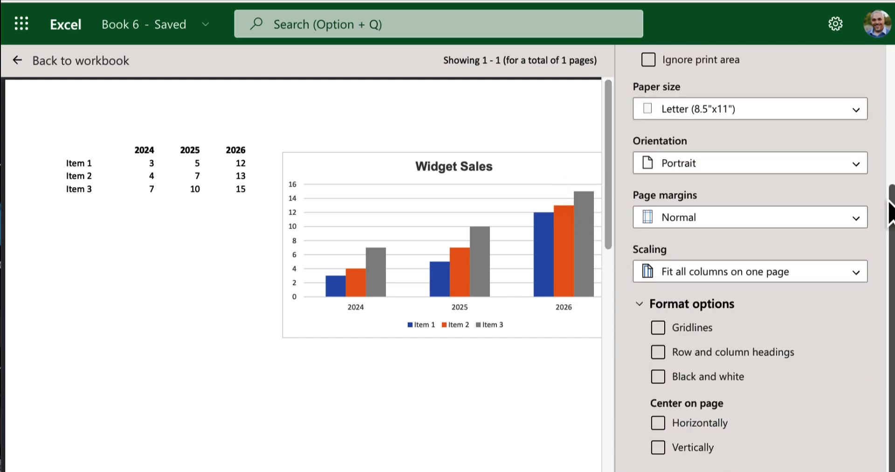
{"action": "left_click_drag", "start_coordinate": [890, 214], "coordinate": [889, 54]}
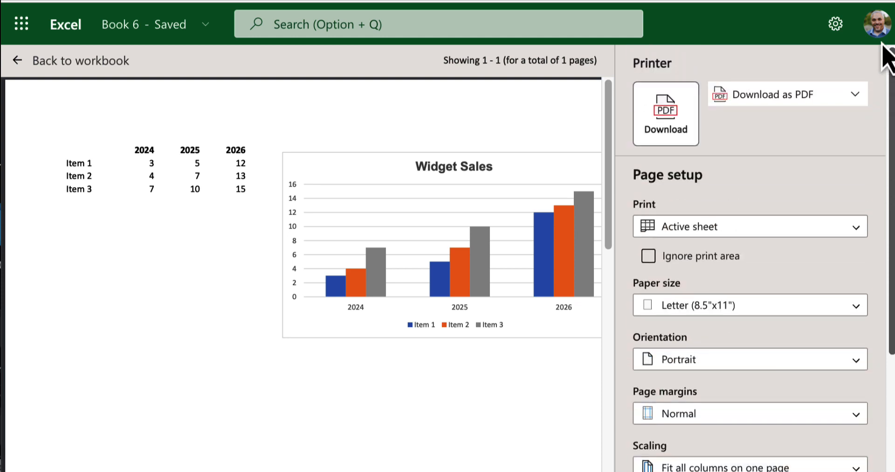
{"action": "left_click", "coordinate": [676, 132]}
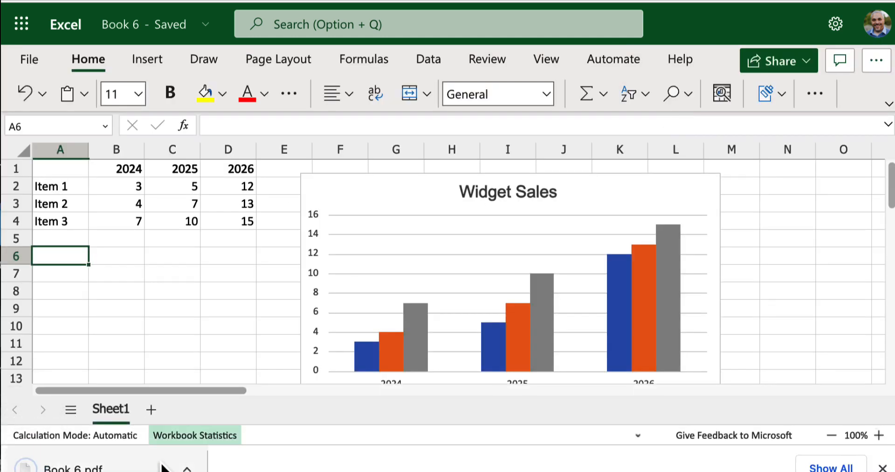
{"action": "left_click", "coordinate": [160, 466]}
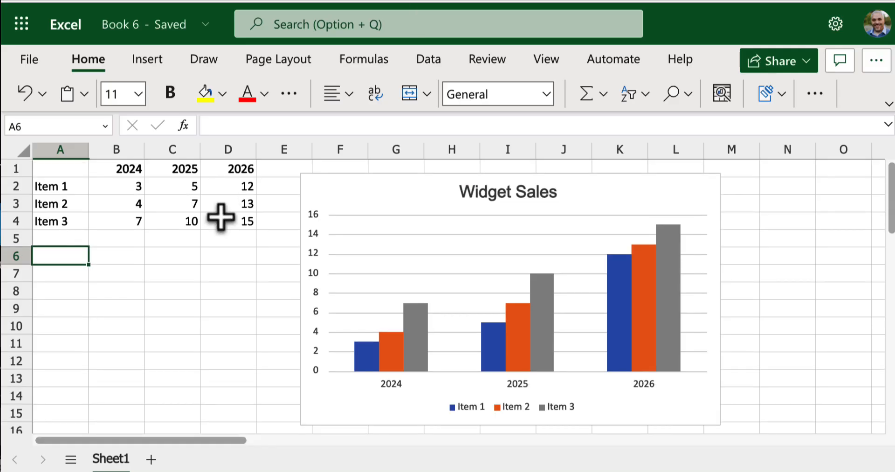
{"action": "left_click", "coordinate": [31, 58]}
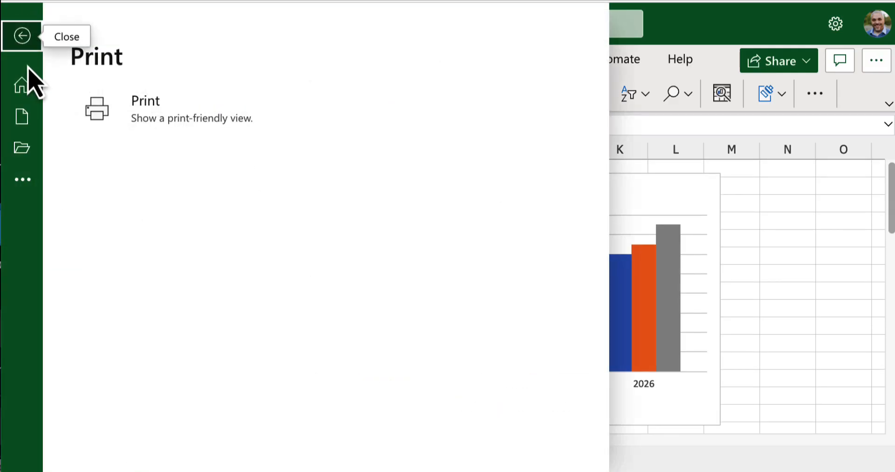
{"action": "key", "text": "Escape"}
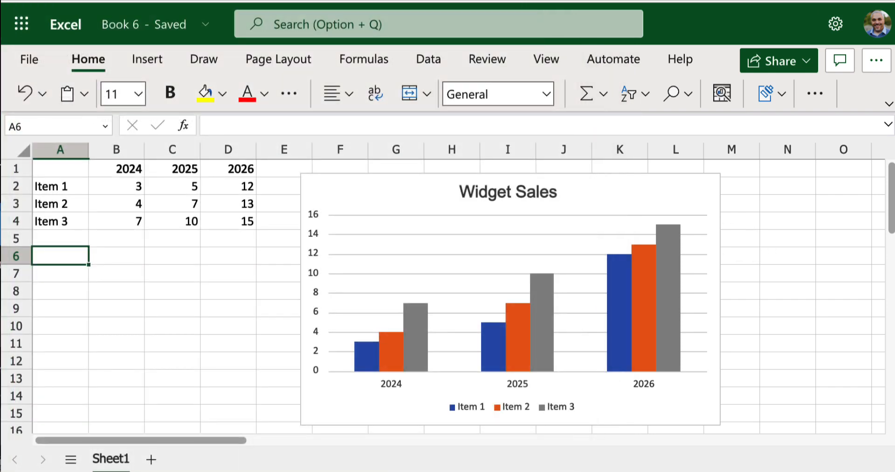